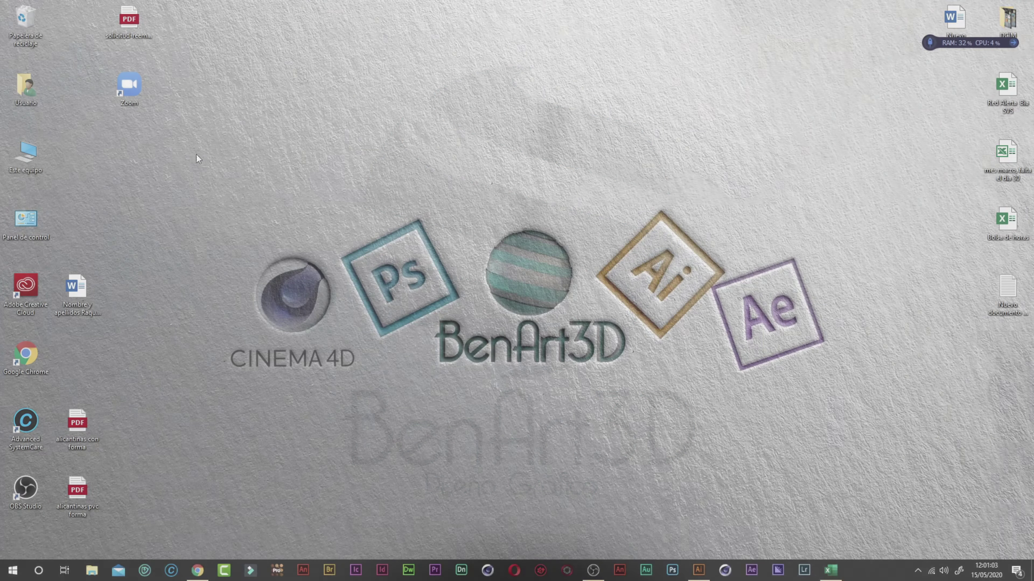
- Restore the Adobe Illustrator window over the Windows desktop
{"action": "mouse_move", "coordinate": [188, 149]}
{"action": "left_mouse_down"}
{"action": "mouse_move", "coordinate": [894, 432]}
{"action": "mouse_move", "coordinate": [181, 120]}
{"action": "mouse_move", "coordinate": [853, 433]}
{"action": "mouse_move", "coordinate": [171, 136]}
{"action": "left_mouse_up"}
{"action": "left_click_drag", "start_coordinate": [314, 134], "coordinate": [860, 449]}
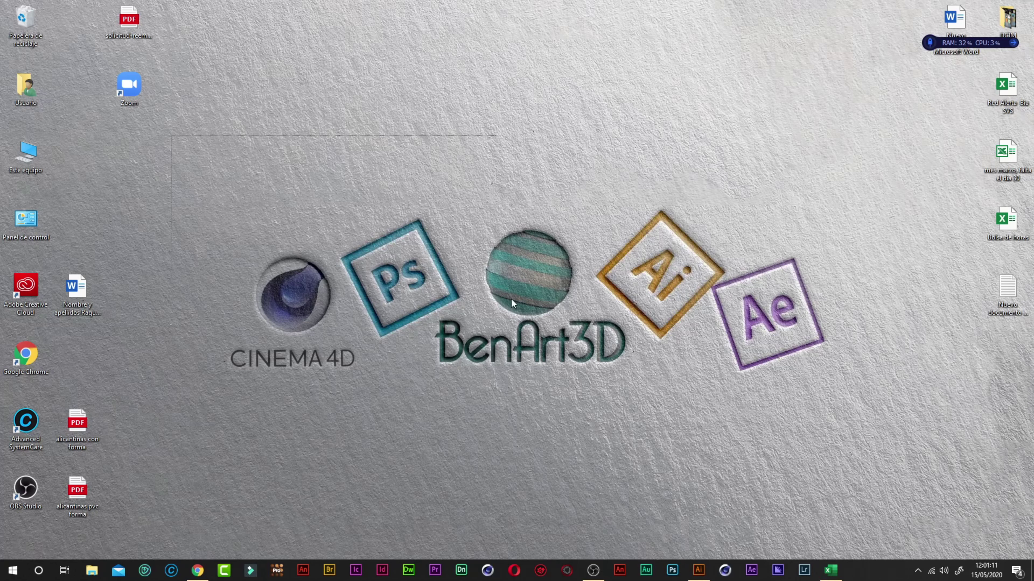
{"action": "left_click_drag", "start_coordinate": [872, 407], "coordinate": [293, 223]}
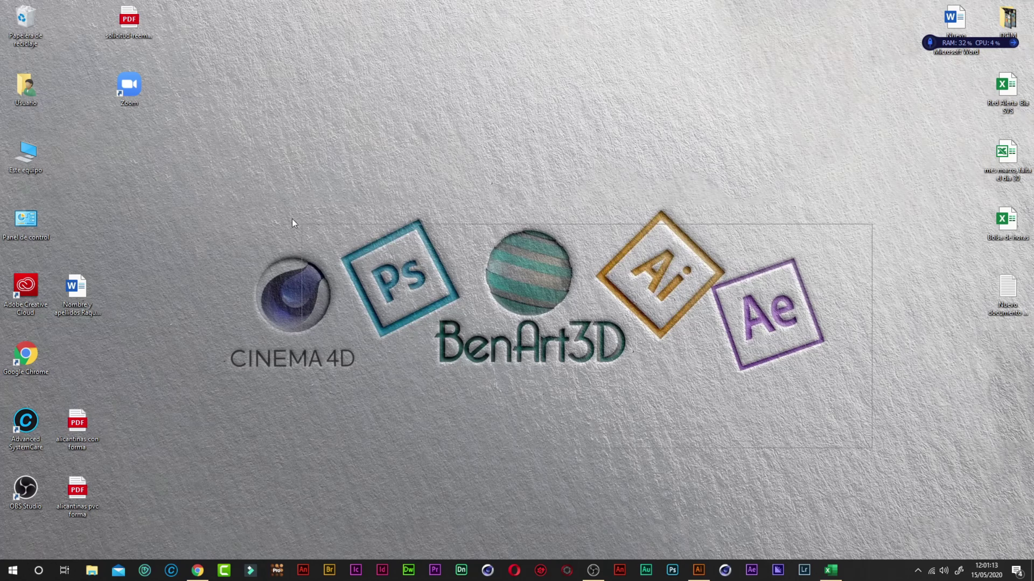
{"action": "left_click", "coordinate": [703, 576]}
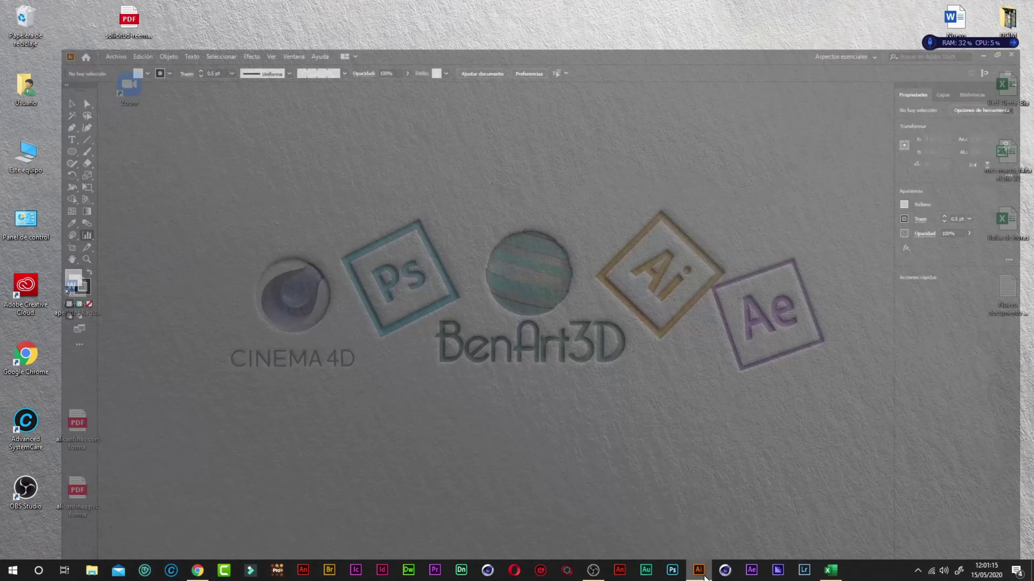
{"action": "left_click_drag", "start_coordinate": [274, 171], "coordinate": [216, 159]}
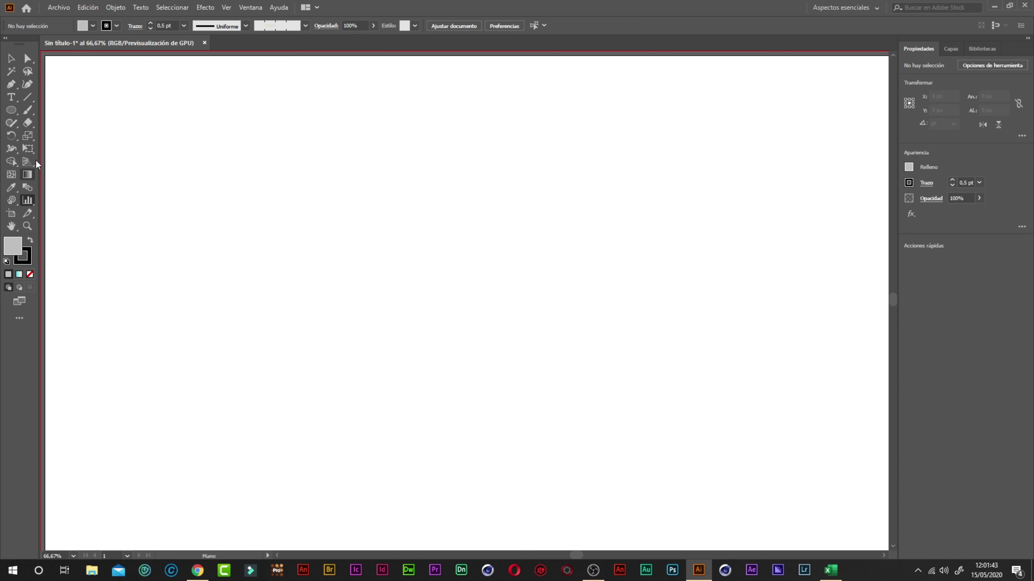
- Tear the graph tool flyout into a floating panel, move it aside, and pick Column Graph
{"action": "left_click", "coordinate": [28, 201]}
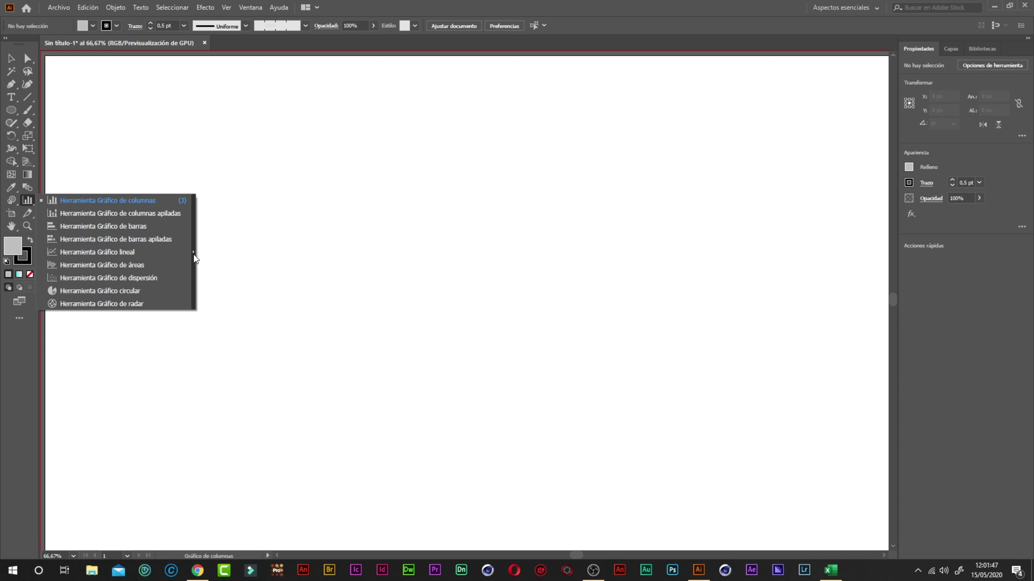
{"action": "left_click", "coordinate": [194, 254]}
{"action": "left_click_drag", "start_coordinate": [97, 206], "coordinate": [118, 57]}
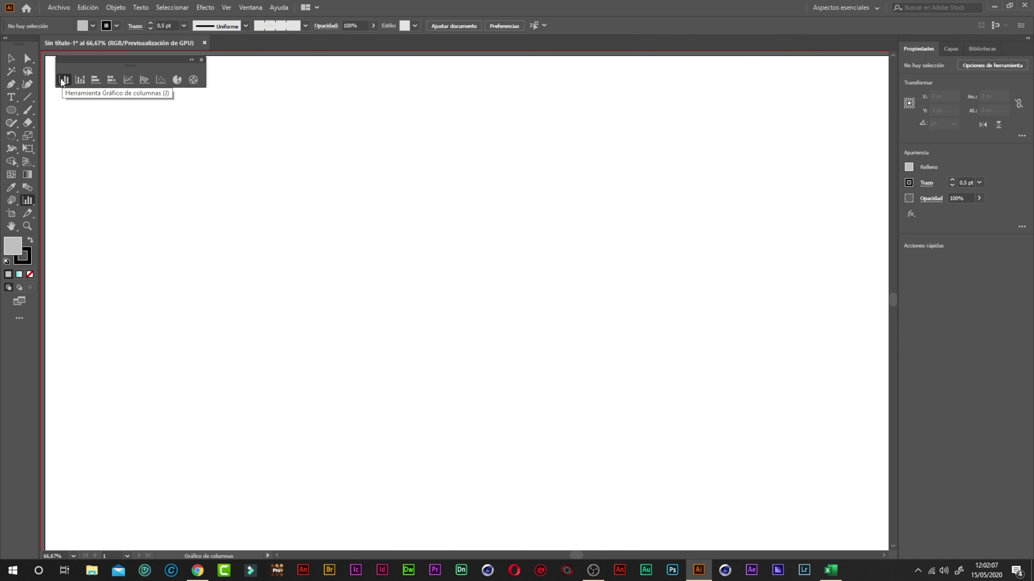
{"action": "left_click_drag", "start_coordinate": [82, 60], "coordinate": [72, 57]}
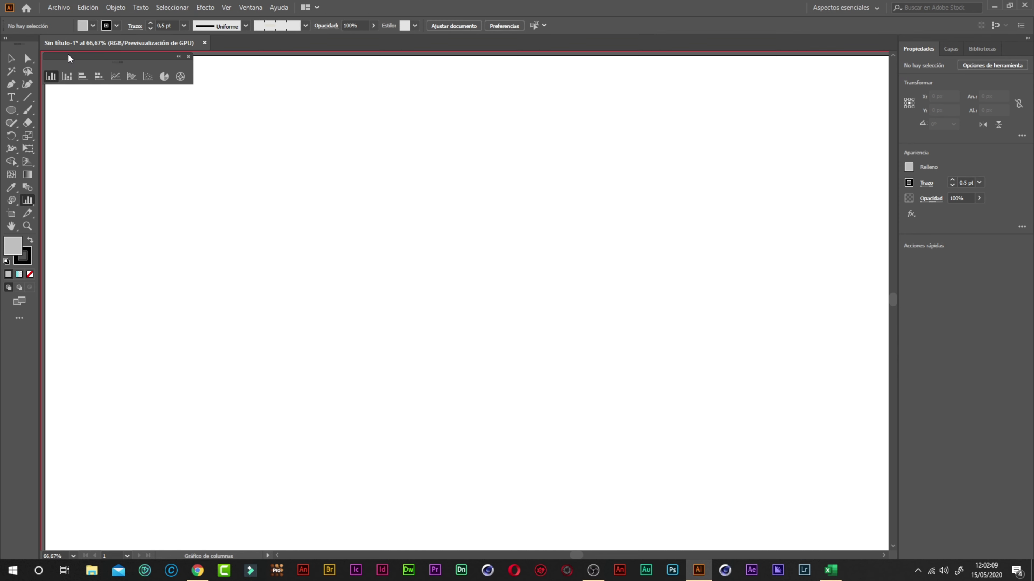
{"action": "left_click", "coordinate": [55, 76]}
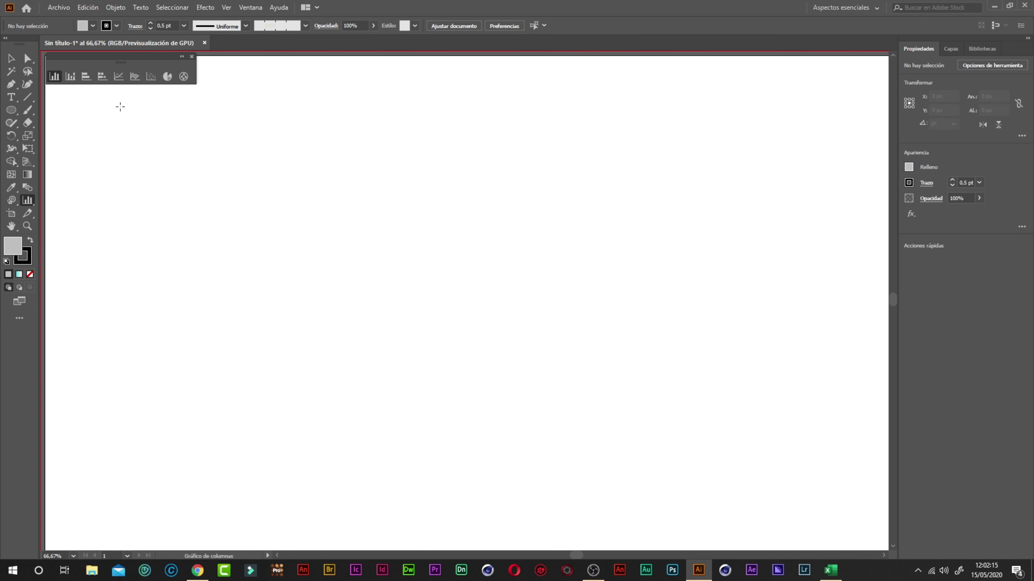
- Drag out a new column graph across the artboard and enlarge its data window
{"action": "left_click_drag", "start_coordinate": [120, 106], "coordinate": [729, 419]}
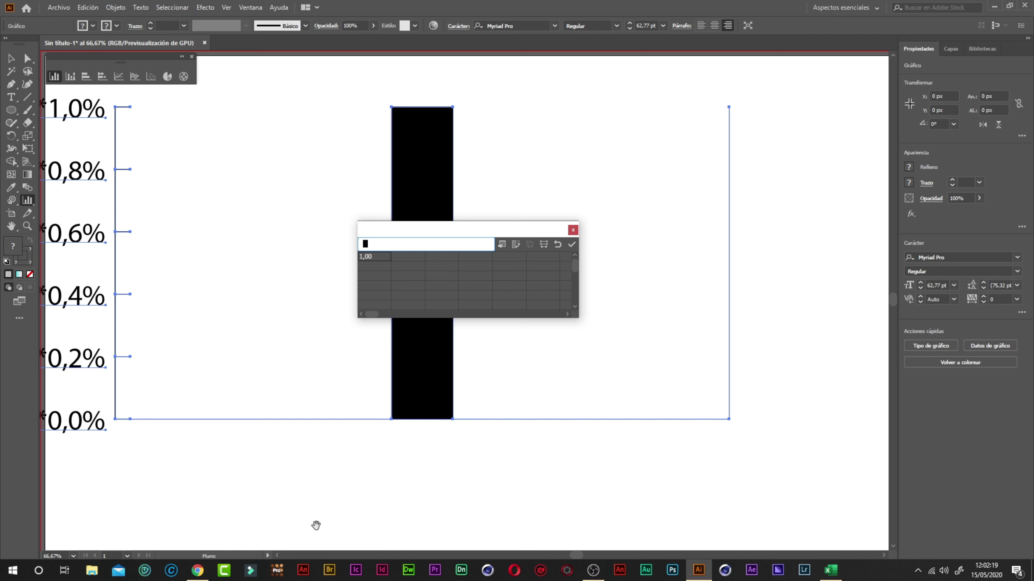
{"action": "mouse_move", "coordinate": [300, 346]}
{"action": "left_mouse_down"}
{"action": "mouse_move", "coordinate": [353, 382]}
{"action": "mouse_move", "coordinate": [325, 365]}
{"action": "left_mouse_up"}
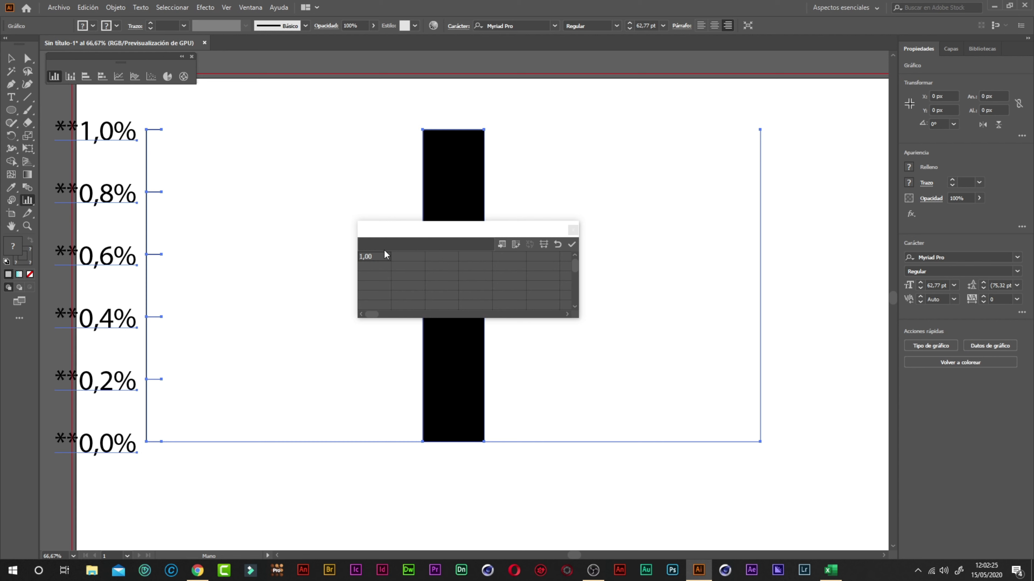
{"action": "left_click_drag", "start_coordinate": [409, 233], "coordinate": [451, 239]}
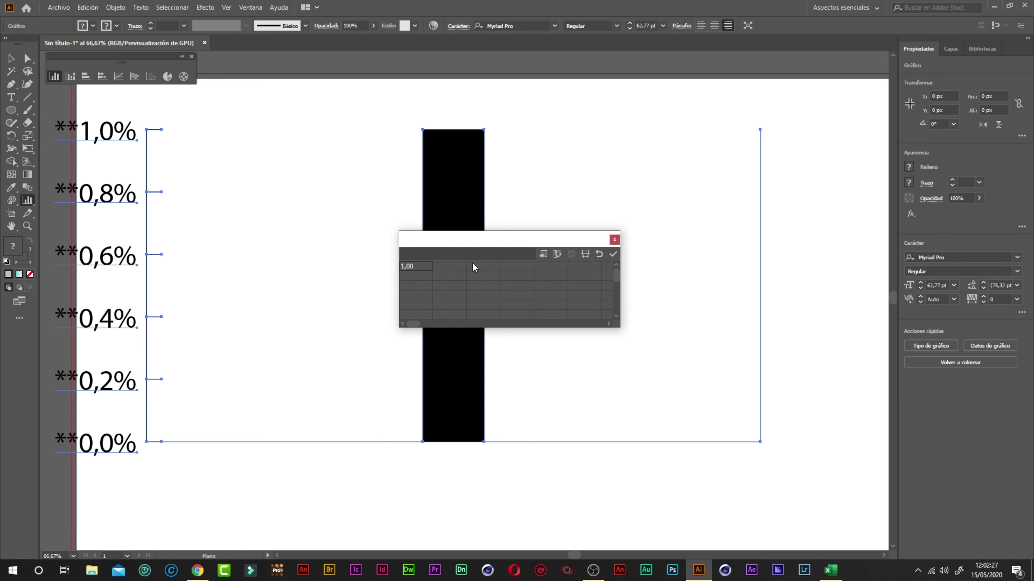
{"action": "left_click_drag", "start_coordinate": [620, 328], "coordinate": [794, 433]}
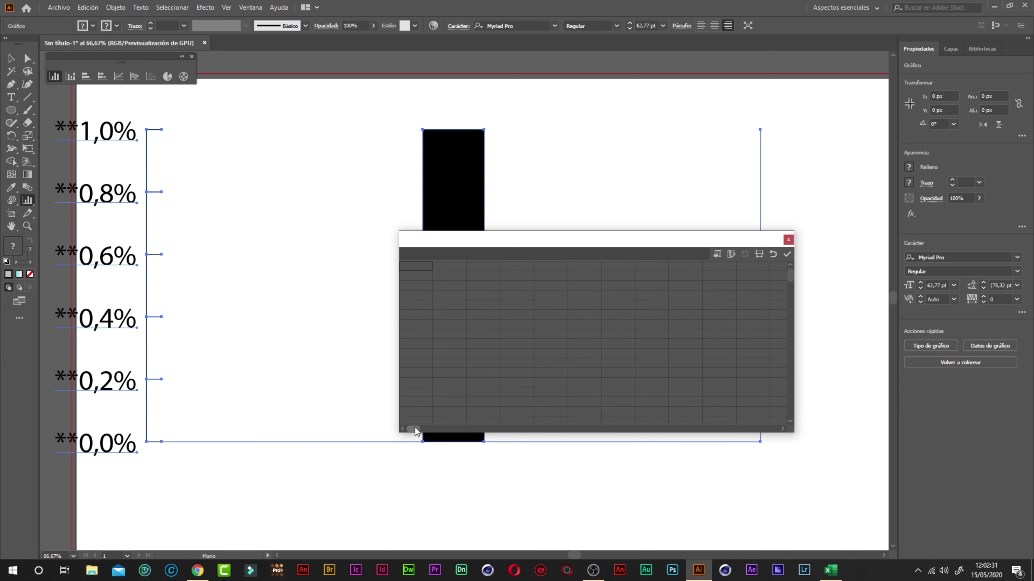
{"action": "left_click", "coordinate": [519, 326]}
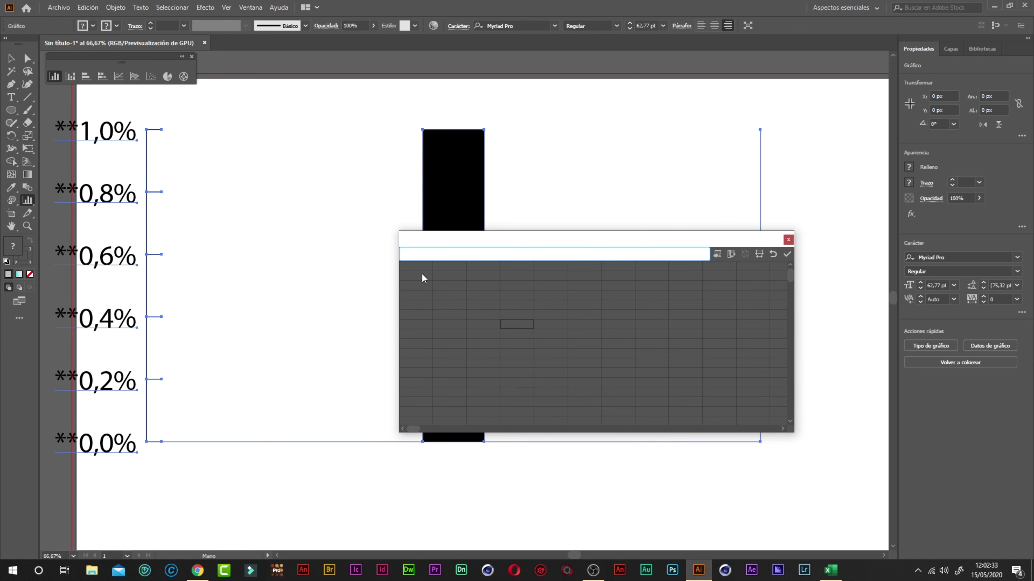
{"action": "left_click", "coordinate": [413, 265]}
- Enter 2, 5, 8, 2, 6, 7 in the first data row and apply them
{"action": "type", "text": "2"}
{"action": "key", "text": "Tab"}
{"action": "type", "text": "5"}
{"action": "key", "text": "Tab"}
{"action": "type", "text": "8"}
{"action": "key", "text": "Tab"}
{"action": "type", "text": "2"}
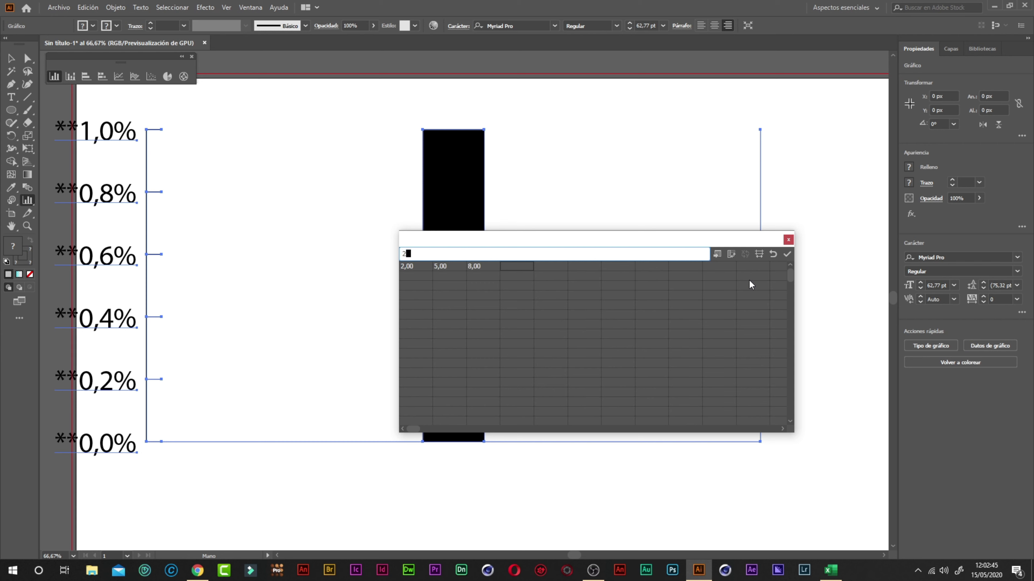
{"action": "key", "text": "Tab"}
{"action": "type", "text": "6"}
{"action": "key", "text": "Tab"}
{"action": "type", "text": "7"}
{"action": "key", "text": "Tab"}
{"action": "left_click", "coordinate": [788, 255]}
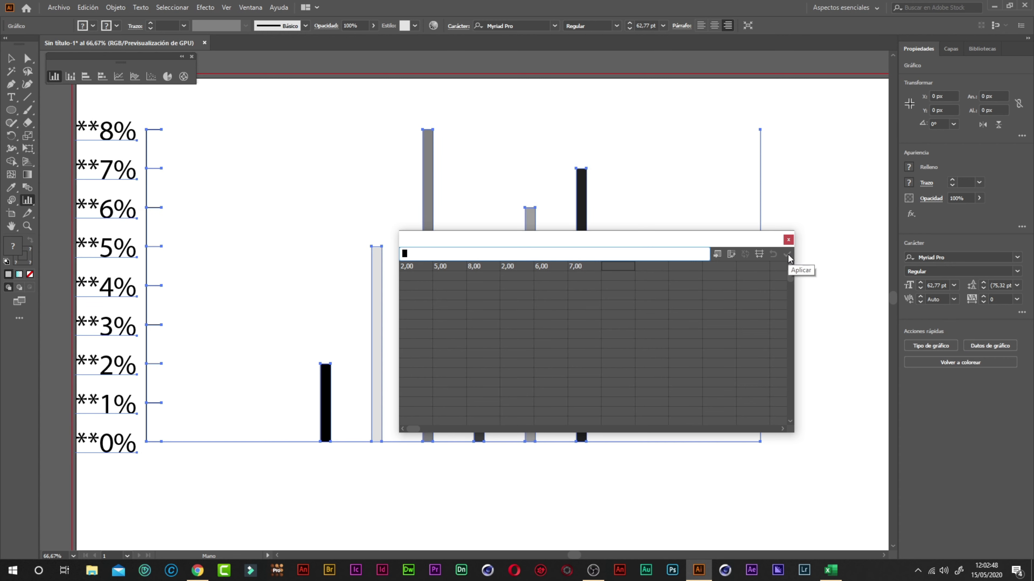
- Close the graph data window and deselect the chart with the Selection tool (V)
{"action": "left_click", "coordinate": [788, 240]}
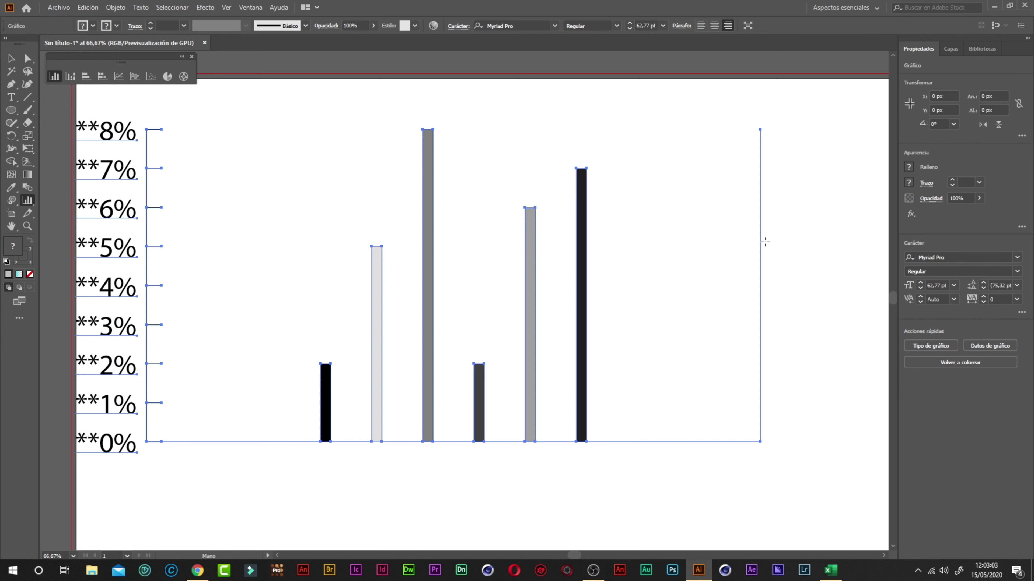
{"action": "key", "text": "v"}
{"action": "left_click", "coordinate": [411, 259]}
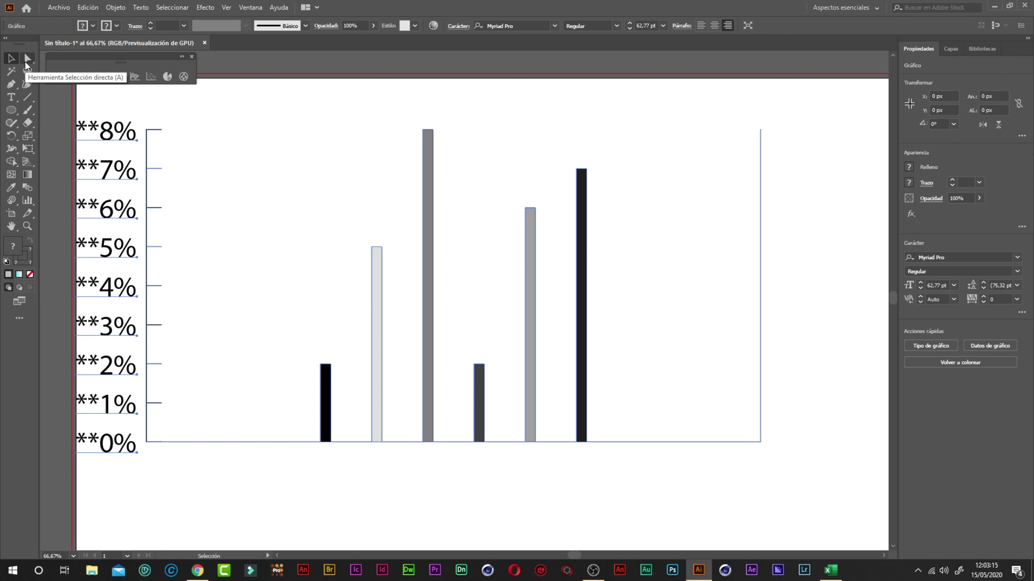
- Fill the tallest 8% bar red with a 6 pt outline using Direct Selection
{"action": "left_click", "coordinate": [27, 64]}
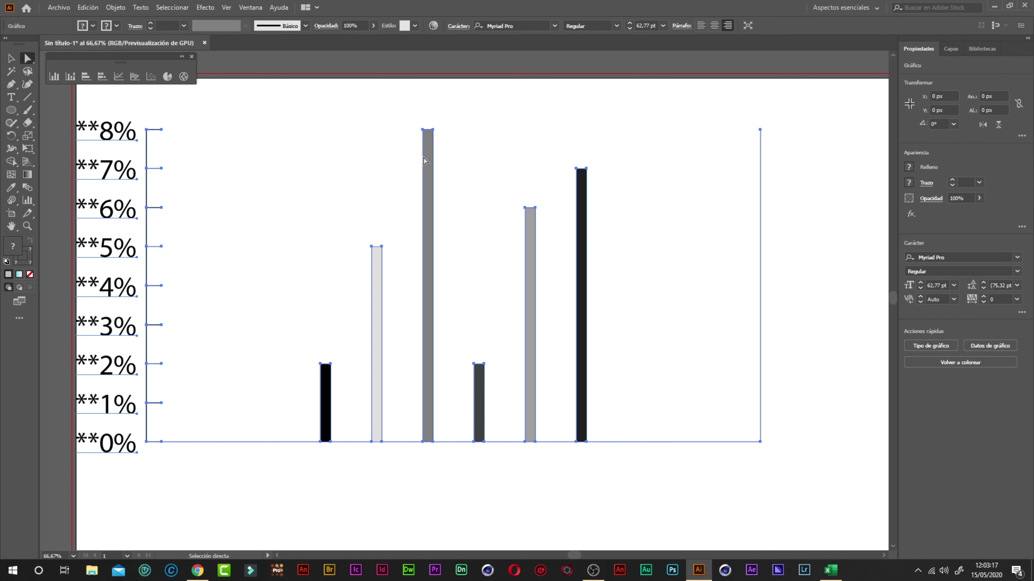
{"action": "left_click", "coordinate": [363, 180]}
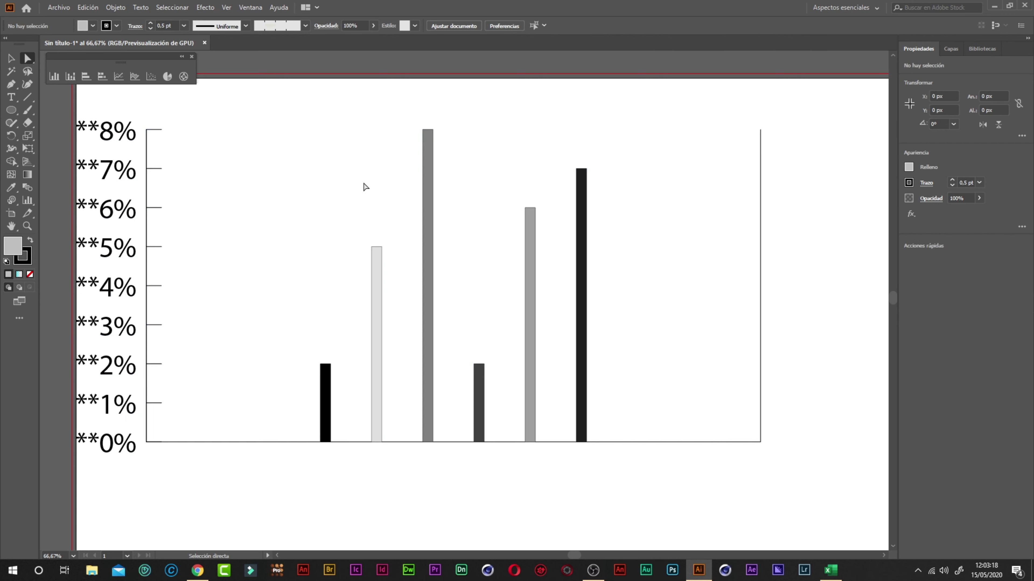
{"action": "left_click", "coordinate": [428, 171]}
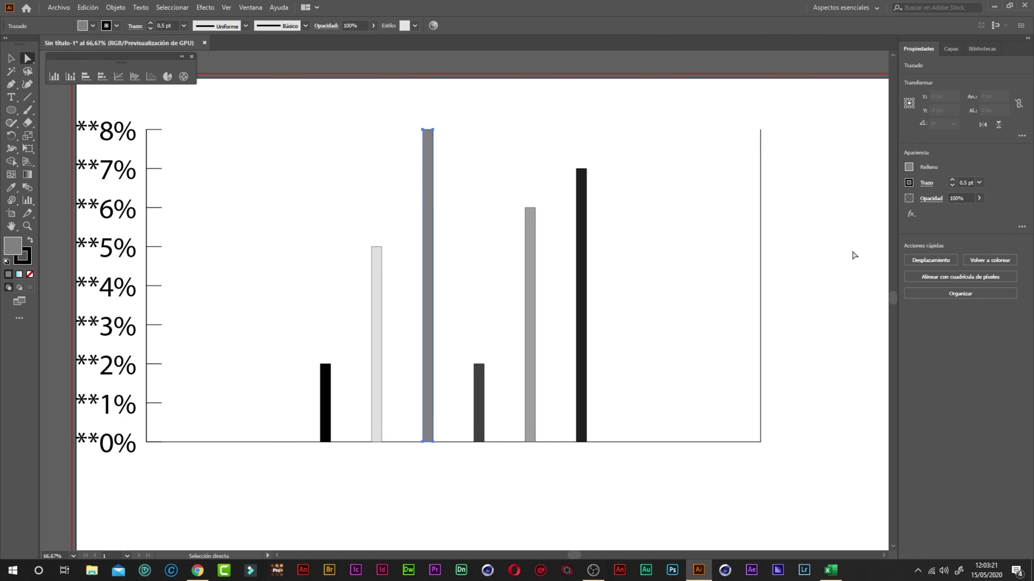
{"action": "left_click", "coordinate": [908, 167]}
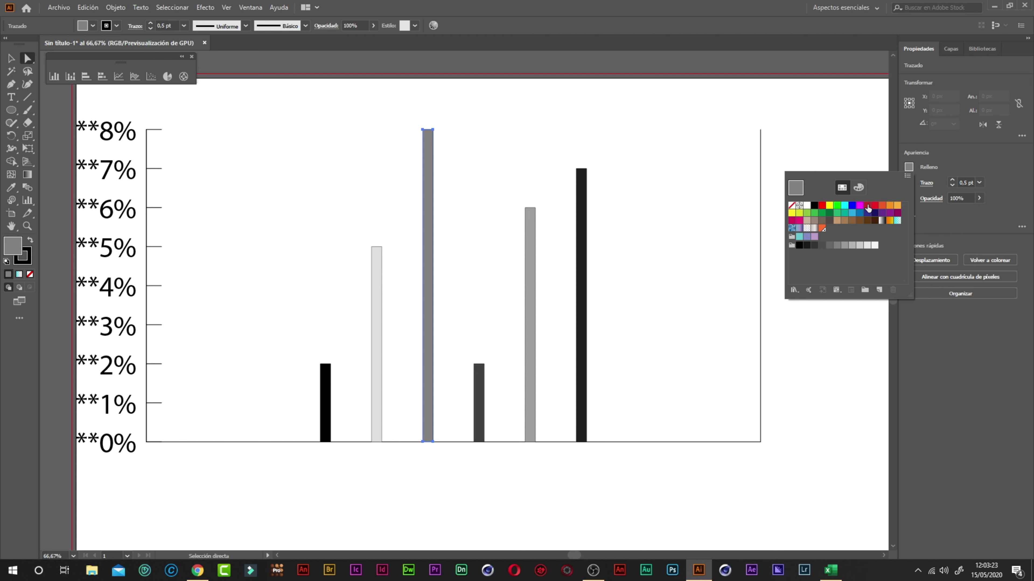
{"action": "left_click", "coordinate": [874, 205]}
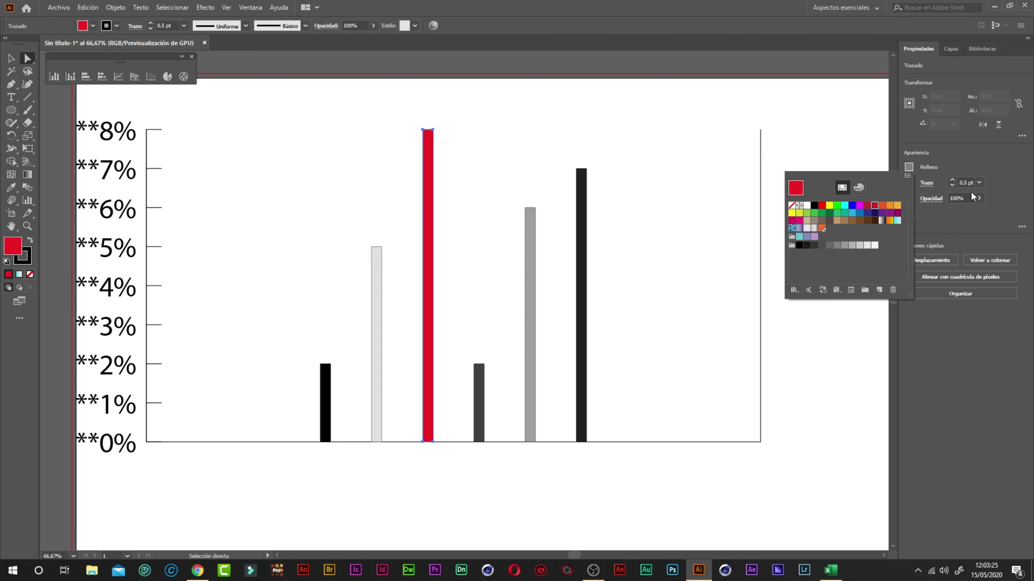
{"action": "left_click", "coordinate": [953, 181]}
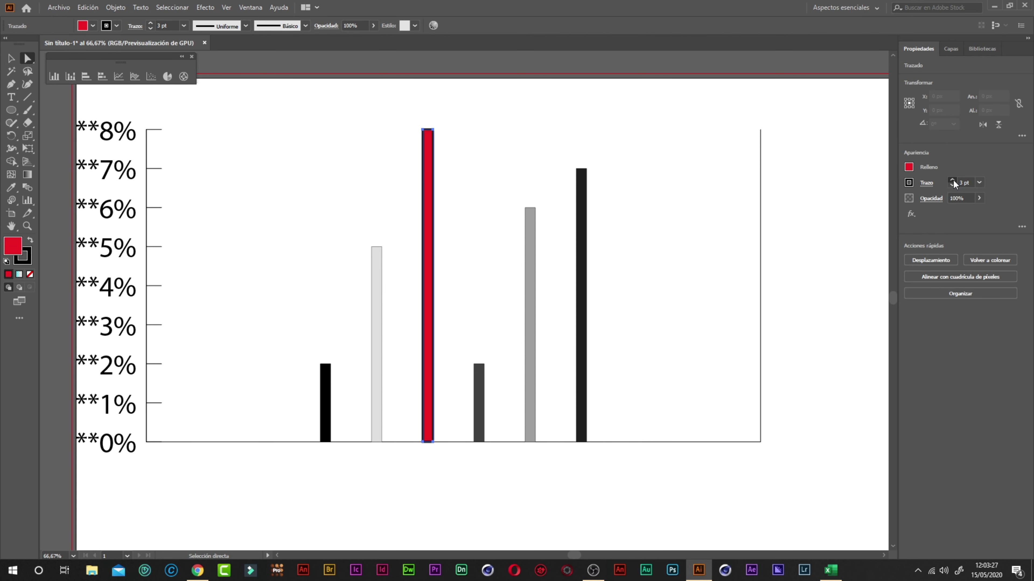
{"action": "left_click", "coordinate": [952, 181]}
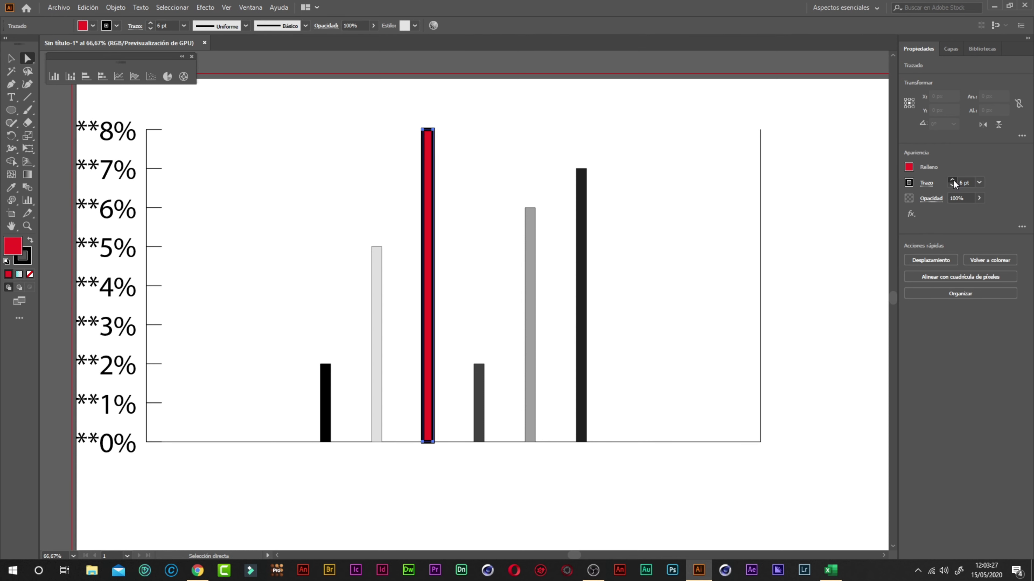
- Fill the 7% bar yellow with a 5 pt outline, then reselect the whole graph
{"action": "left_click", "coordinate": [585, 232]}
{"action": "left_click", "coordinate": [908, 169]}
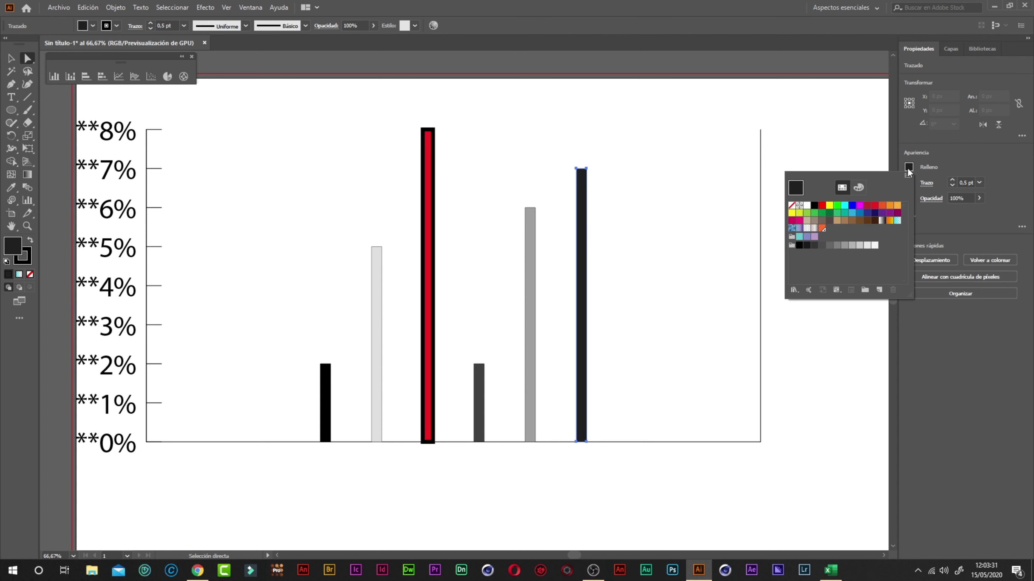
{"action": "left_click", "coordinate": [830, 205]}
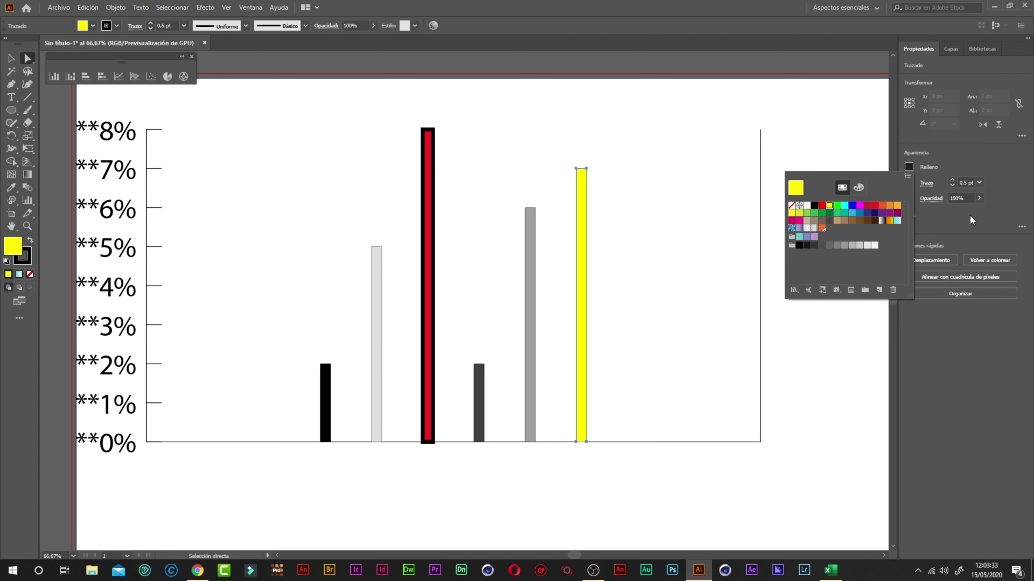
{"action": "left_click", "coordinate": [953, 179]}
{"action": "left_click", "coordinate": [953, 179]}
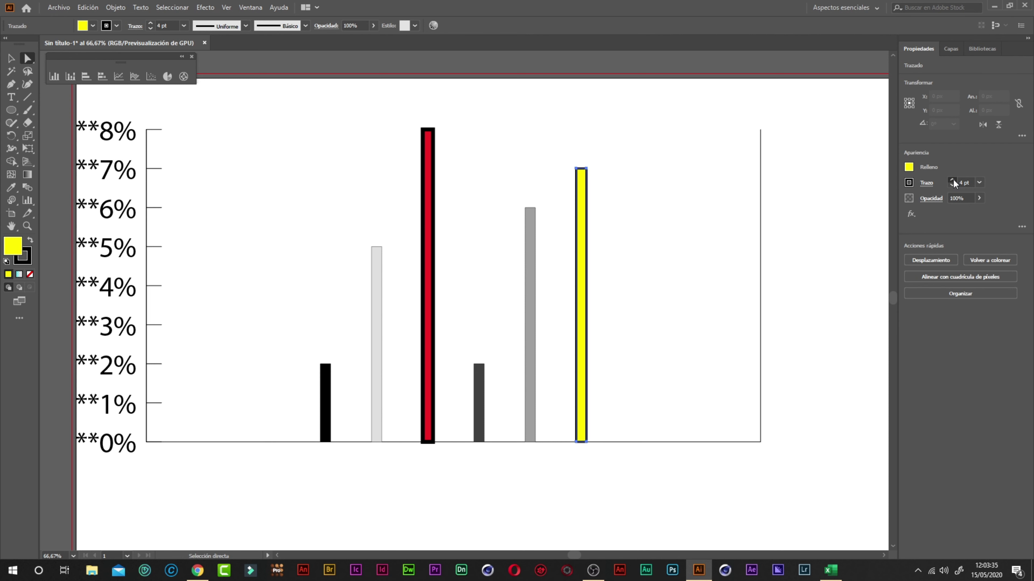
{"action": "left_click", "coordinate": [619, 179]}
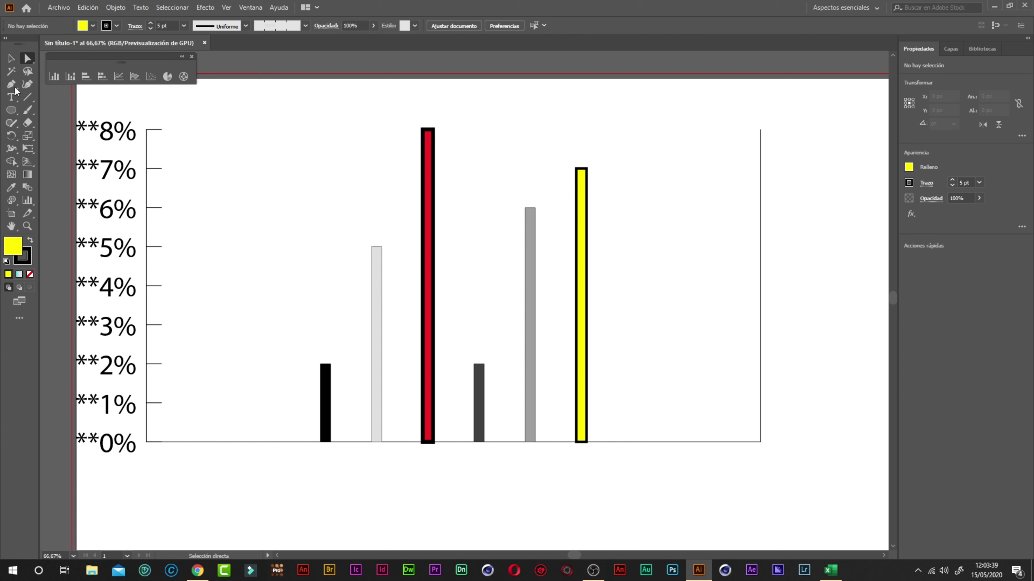
{"action": "left_click", "coordinate": [11, 58]}
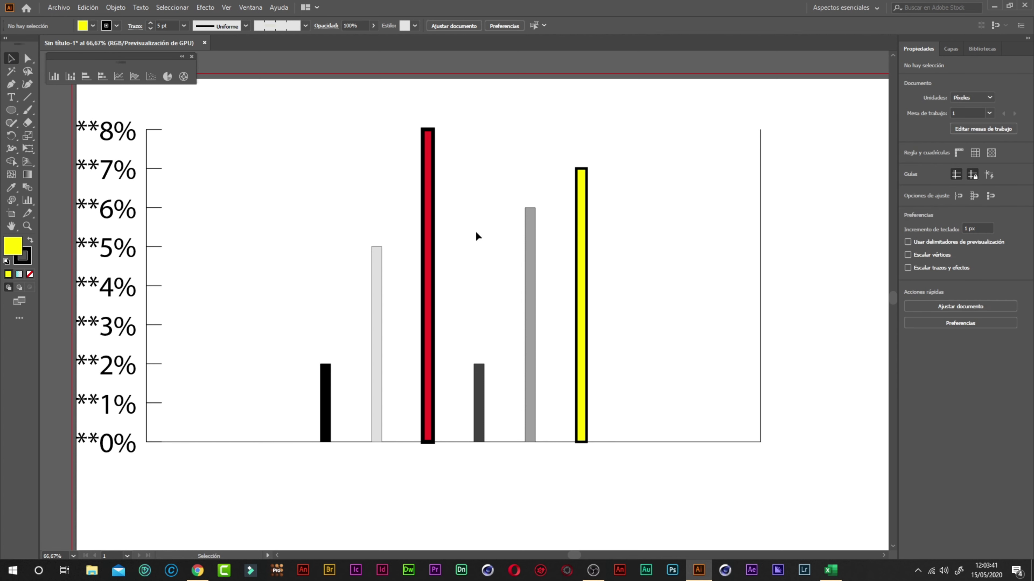
{"action": "left_click", "coordinate": [428, 154]}
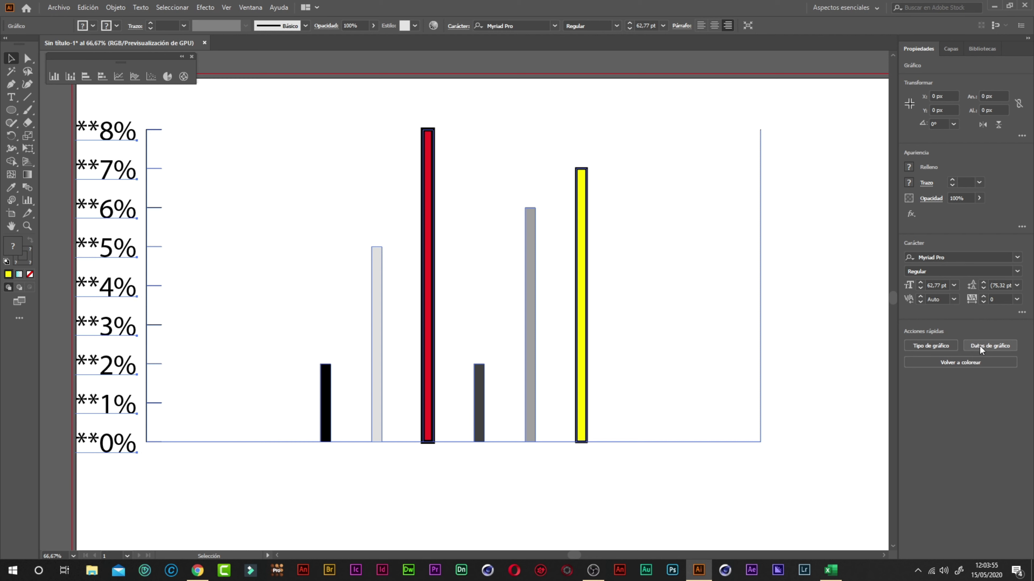
- In Graph Type, enable drop shadows with 50% column width and 80% group width
{"action": "left_click", "coordinate": [926, 346]}
{"action": "left_click_drag", "start_coordinate": [709, 141], "coordinate": [717, 106]}
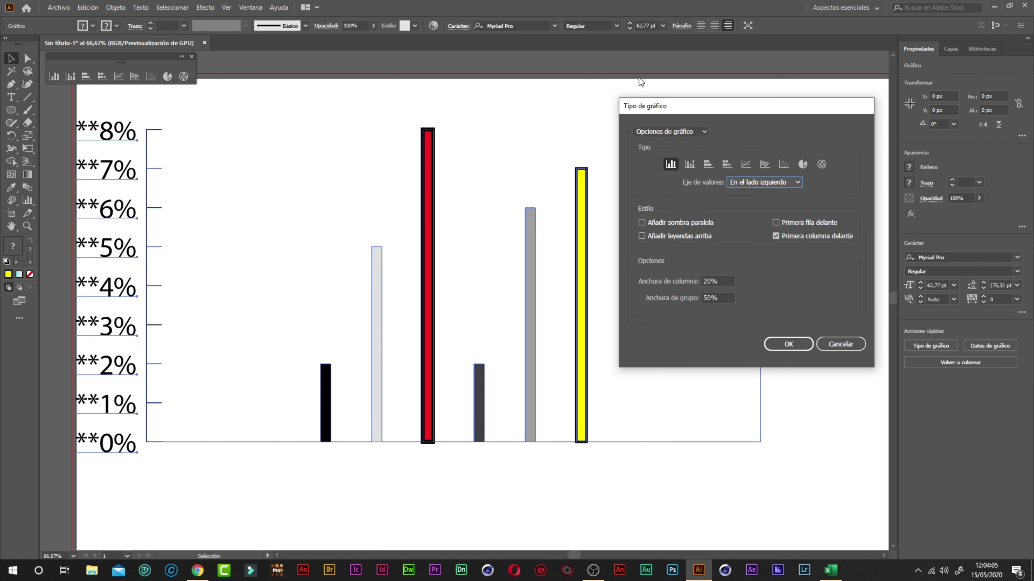
{"action": "mouse_move", "coordinate": [667, 106]}
{"action": "left_mouse_down"}
{"action": "mouse_move", "coordinate": [668, 145]}
{"action": "mouse_move", "coordinate": [650, 147]}
{"action": "left_mouse_up"}
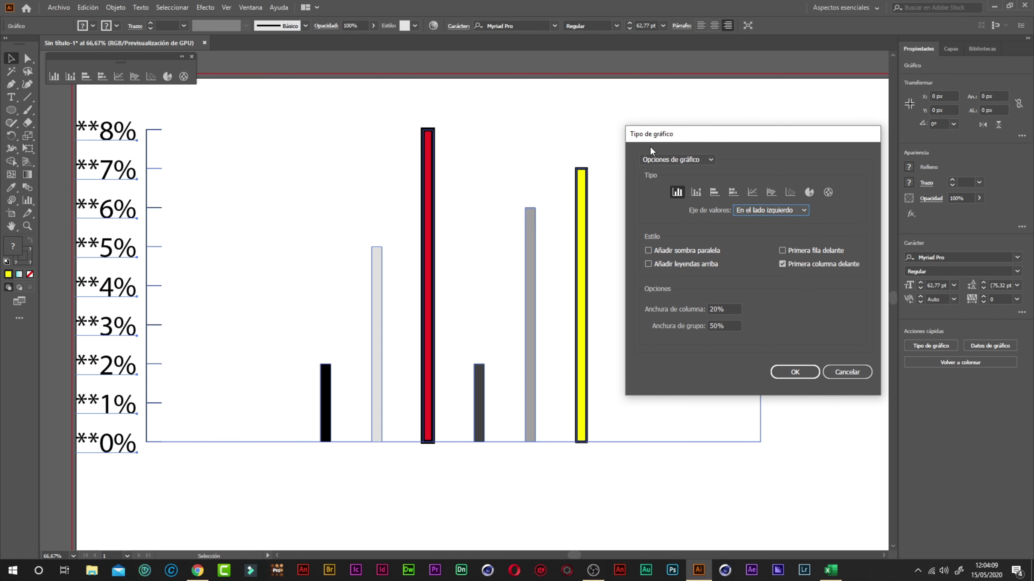
{"action": "left_click", "coordinate": [648, 254]}
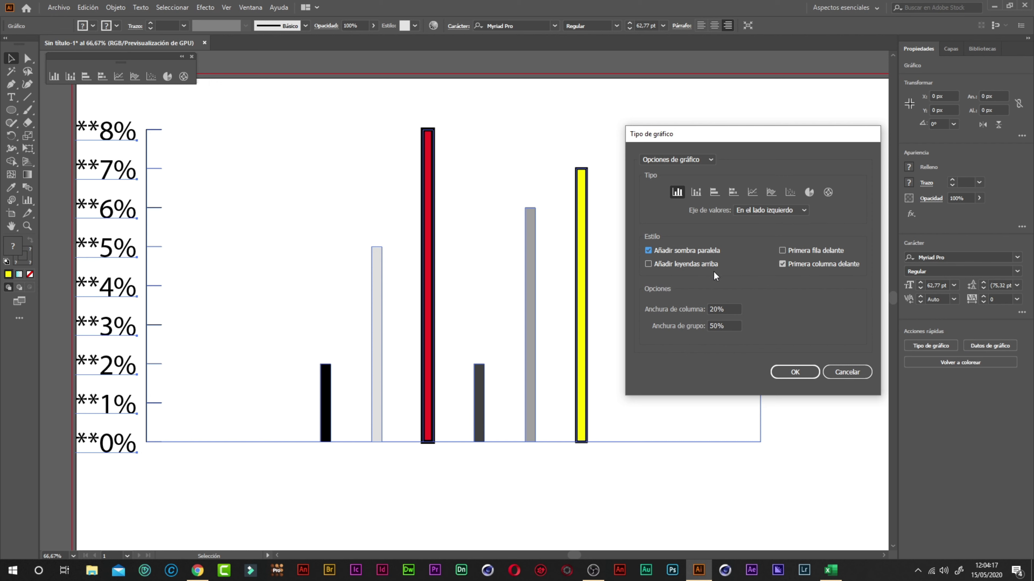
{"action": "double_click", "coordinate": [719, 308]}
{"action": "type", "text": "50"}
{"action": "key", "text": "Tab"}
{"action": "type", "text": "80"}
{"action": "key", "text": "Tab"}
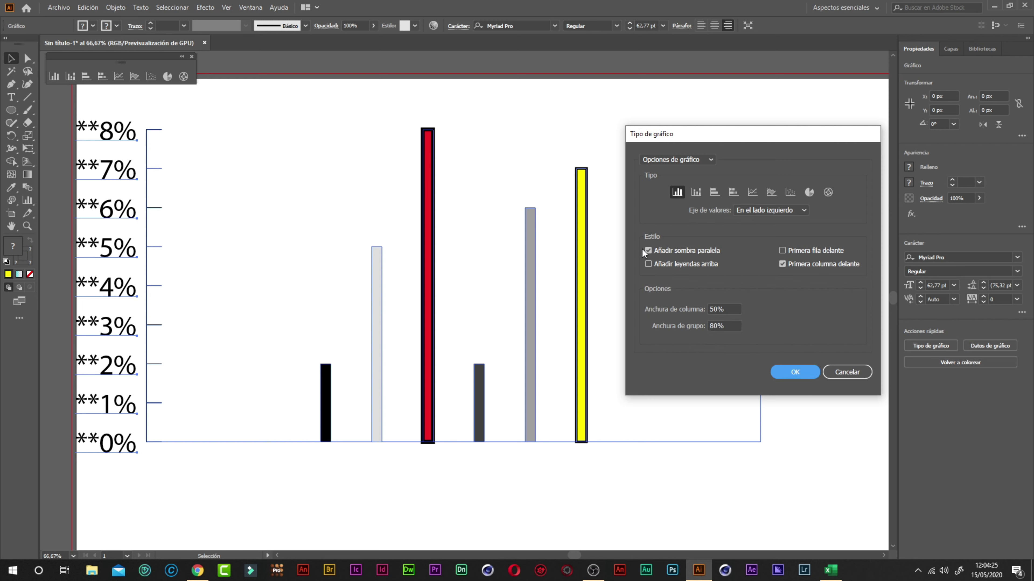
{"action": "left_click", "coordinate": [797, 372]}
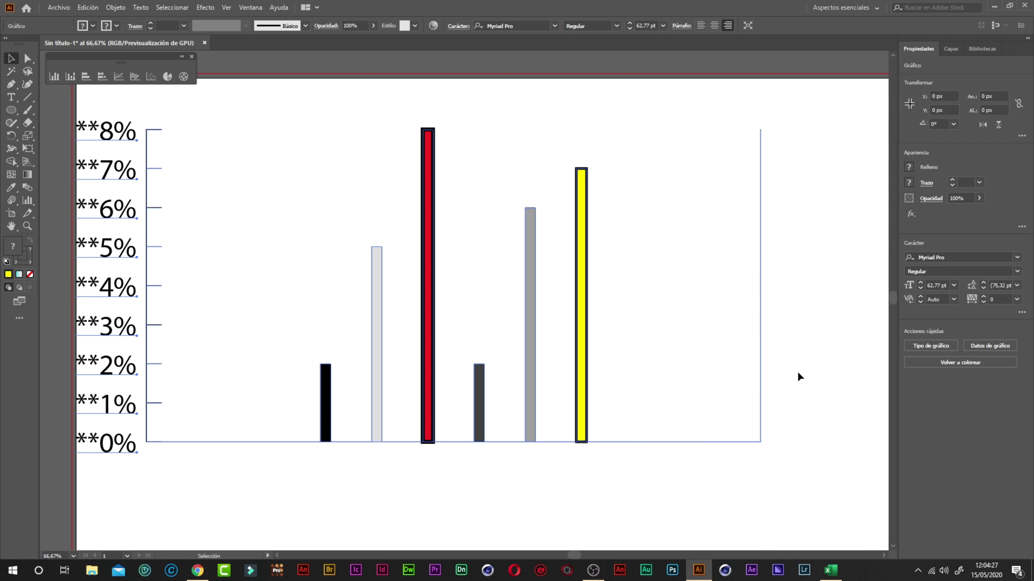
{"action": "scroll", "coordinate": [647, 292], "scroll_direction": "up", "scroll_amount": 1}
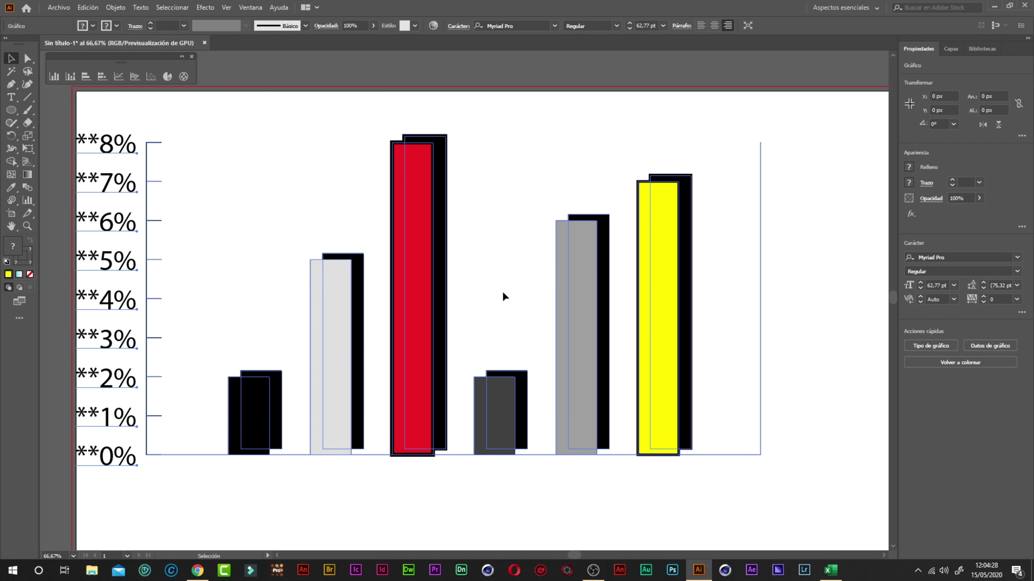
- Reselect the chart and Direct-select the shadow rectangles behind five of the bars
{"action": "left_click", "coordinate": [838, 168]}
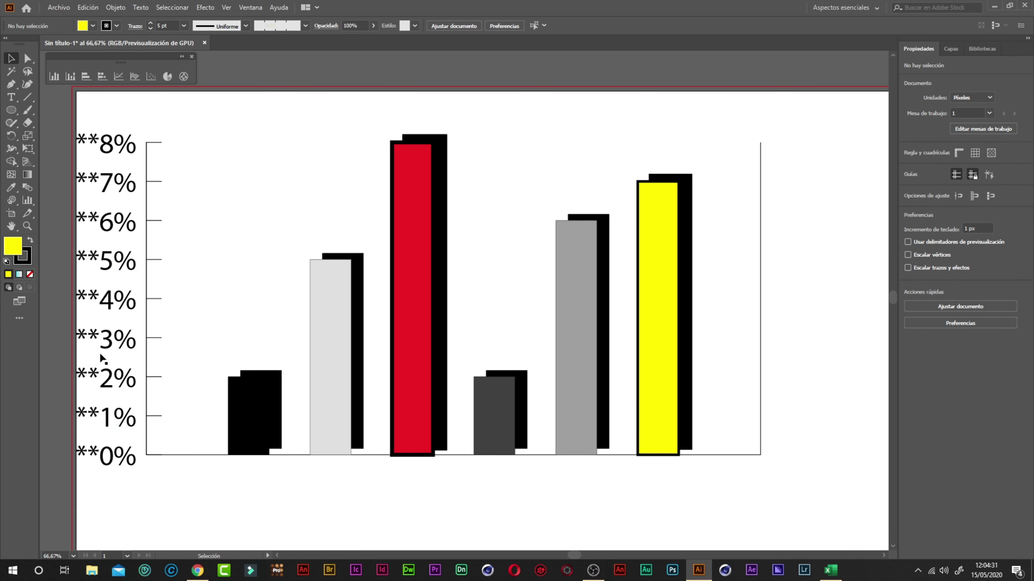
{"action": "left_click", "coordinate": [673, 236]}
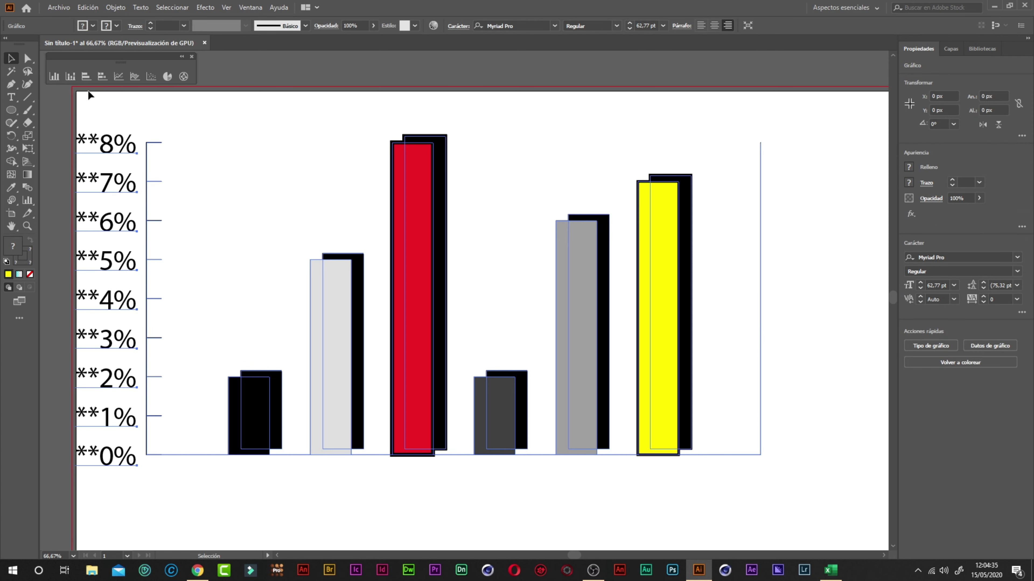
{"action": "left_click", "coordinate": [25, 60]}
{"action": "left_click", "coordinate": [194, 220]}
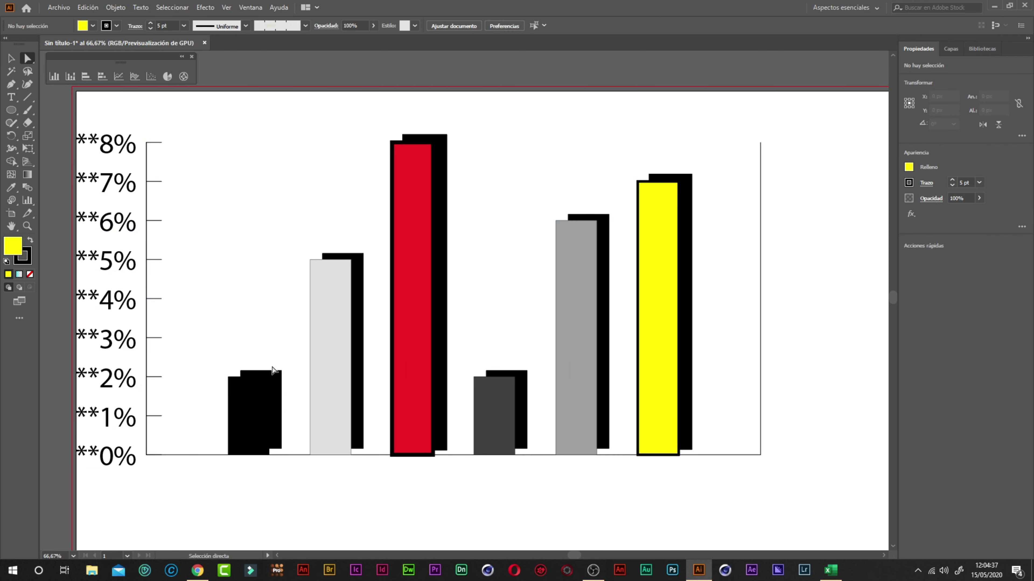
{"action": "left_click", "coordinate": [280, 383]}
{"action": "left_click", "coordinate": [361, 265], "text": "shift"}
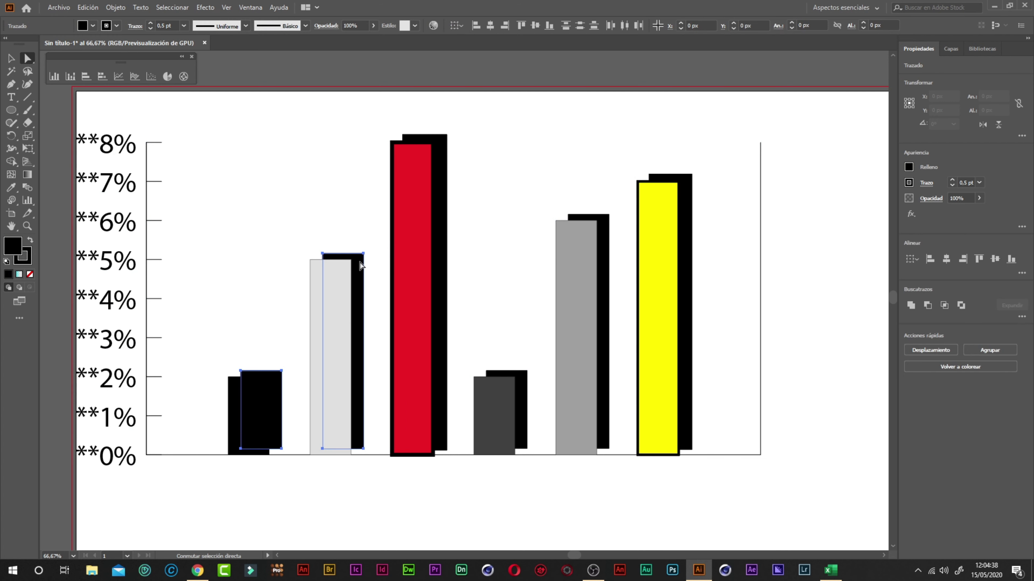
{"action": "left_click", "coordinate": [446, 164], "text": "shift"}
{"action": "left_click", "coordinate": [609, 218], "text": "shift"}
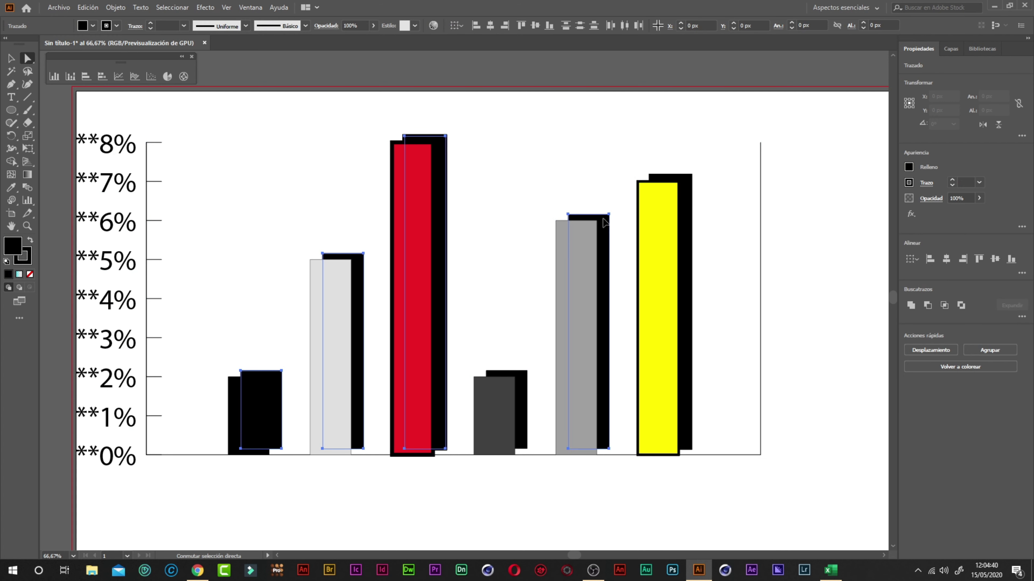
- Add the yellow bar's shadow, then after trying several swatches fill the shadows light grey
{"action": "left_click", "coordinate": [688, 184], "text": "shift"}
{"action": "left_click", "coordinate": [908, 166]}
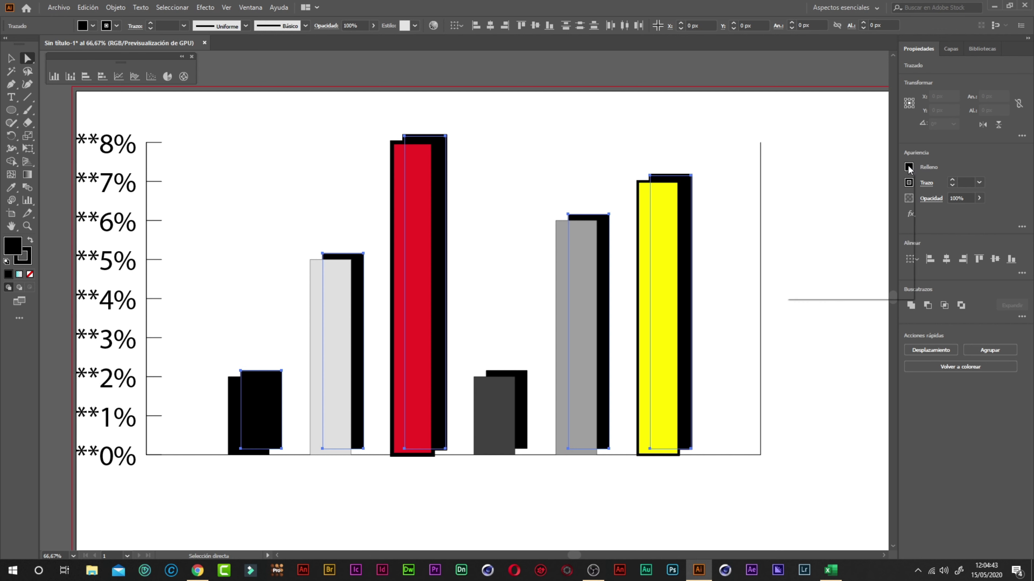
{"action": "left_click", "coordinate": [851, 245]}
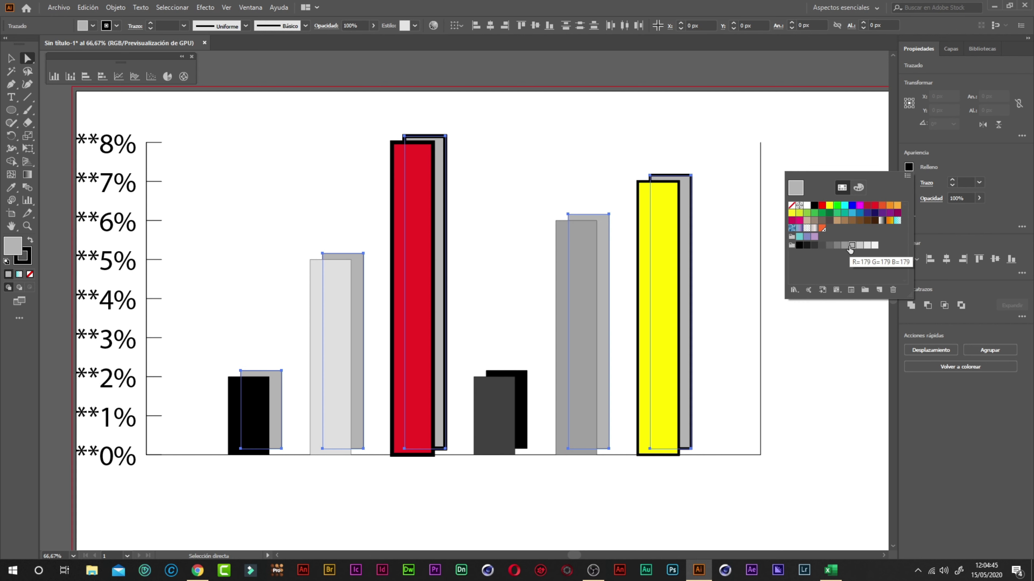
{"action": "left_click", "coordinate": [870, 210]}
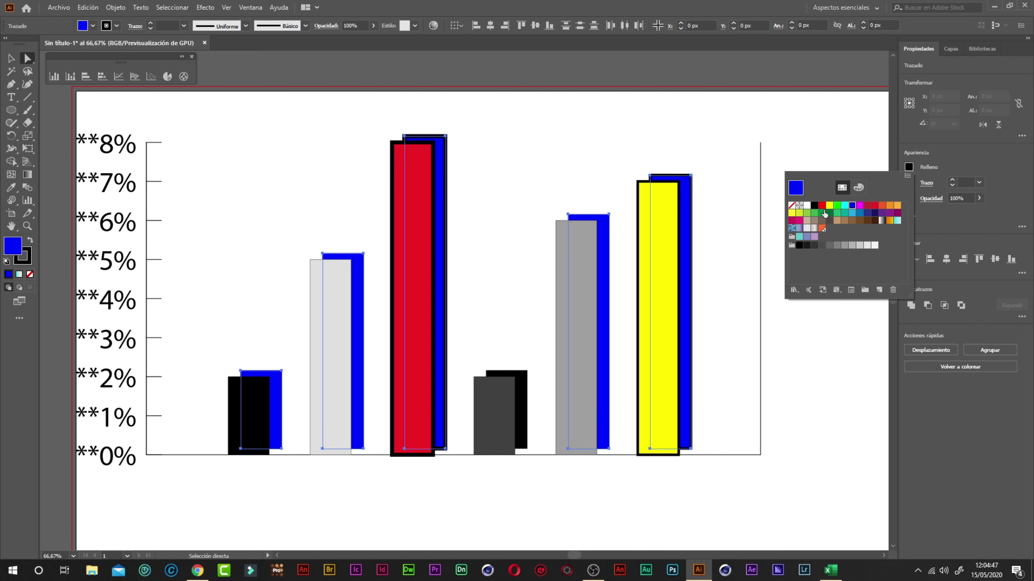
{"action": "left_click", "coordinate": [801, 207]}
{"action": "left_click", "coordinate": [791, 205]}
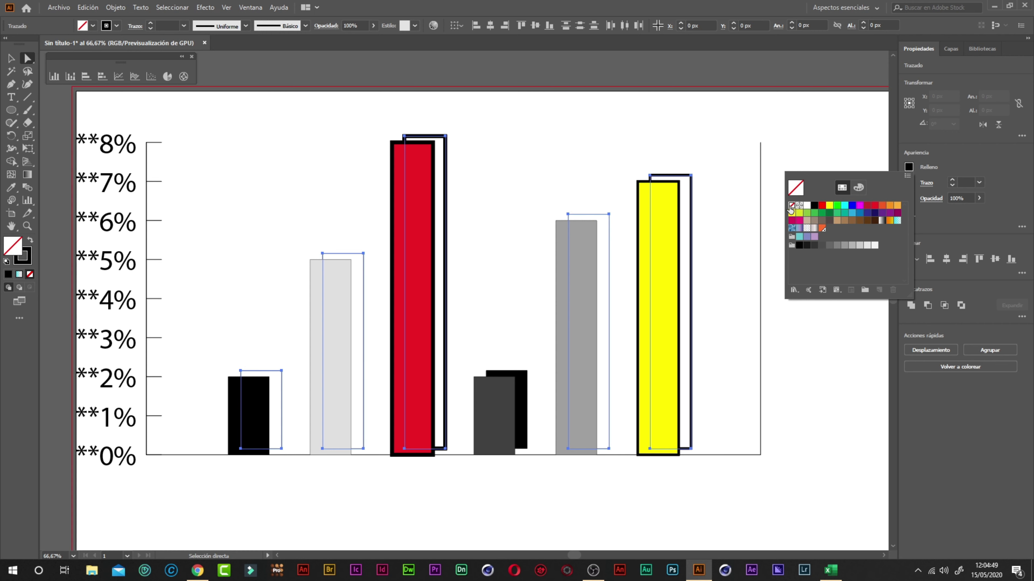
{"action": "left_click", "coordinate": [791, 228]}
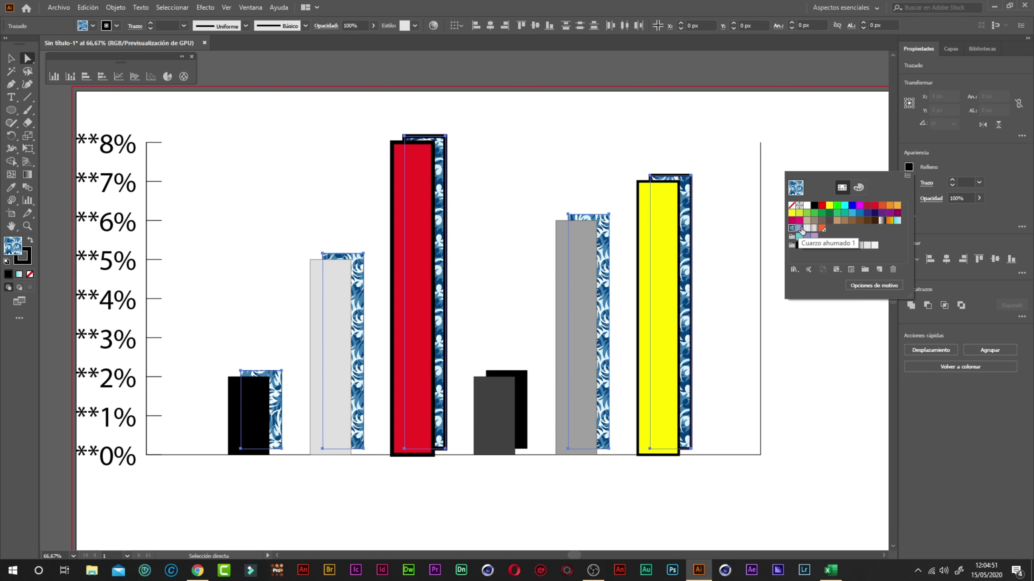
{"action": "left_click", "coordinate": [847, 211]}
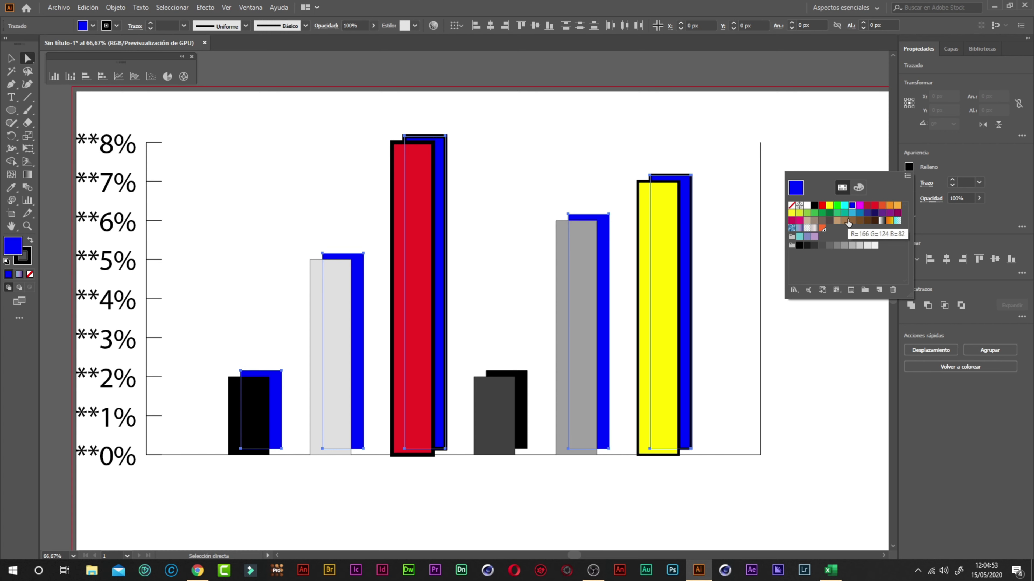
{"action": "left_click", "coordinate": [837, 245]}
{"action": "left_click", "coordinate": [859, 245]}
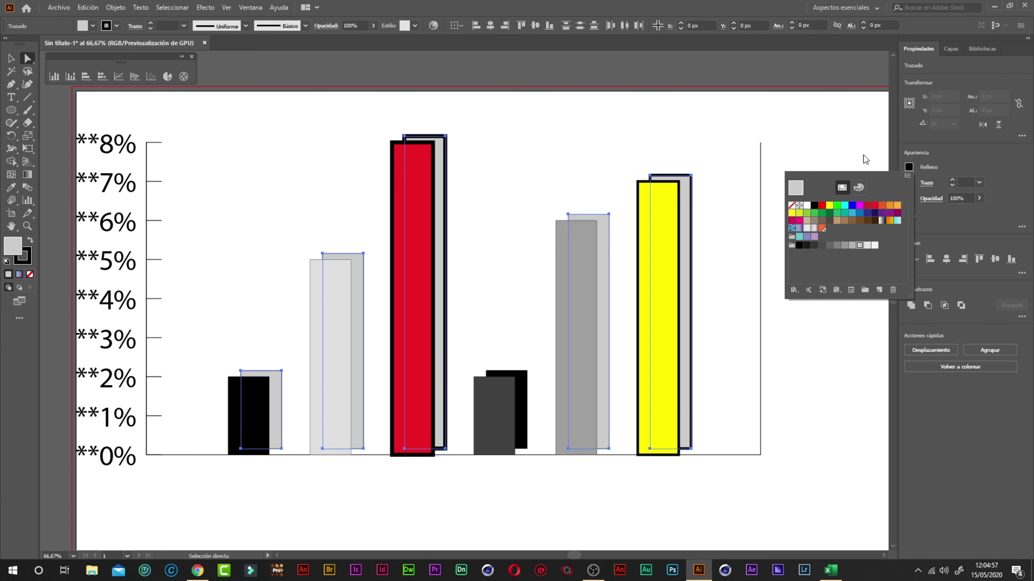
{"action": "left_click", "coordinate": [909, 168]}
{"action": "left_click", "coordinate": [853, 169]}
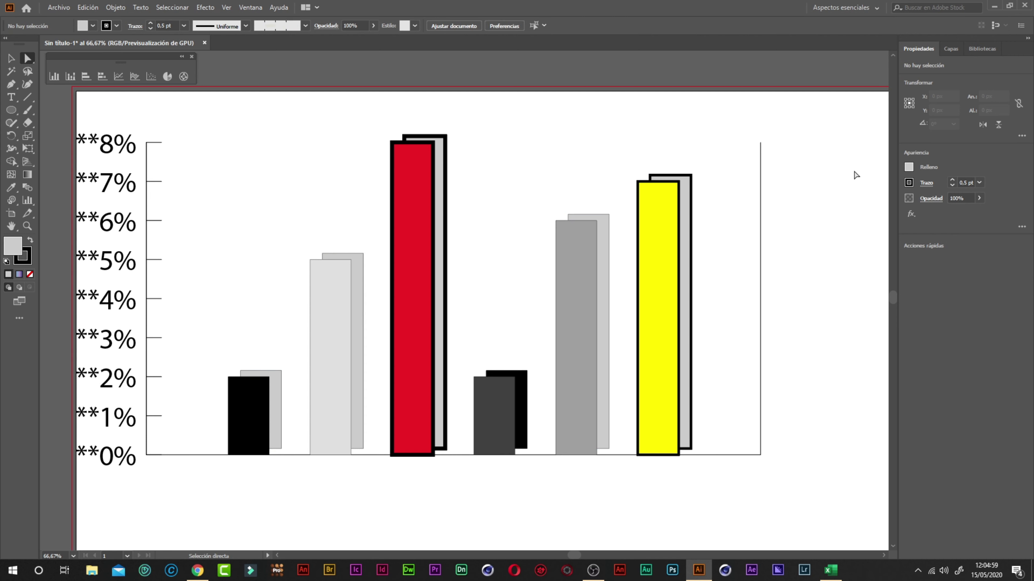
- Open Graph Type for the selected chart and switch to the Value Axis settings
{"action": "left_click", "coordinate": [11, 58]}
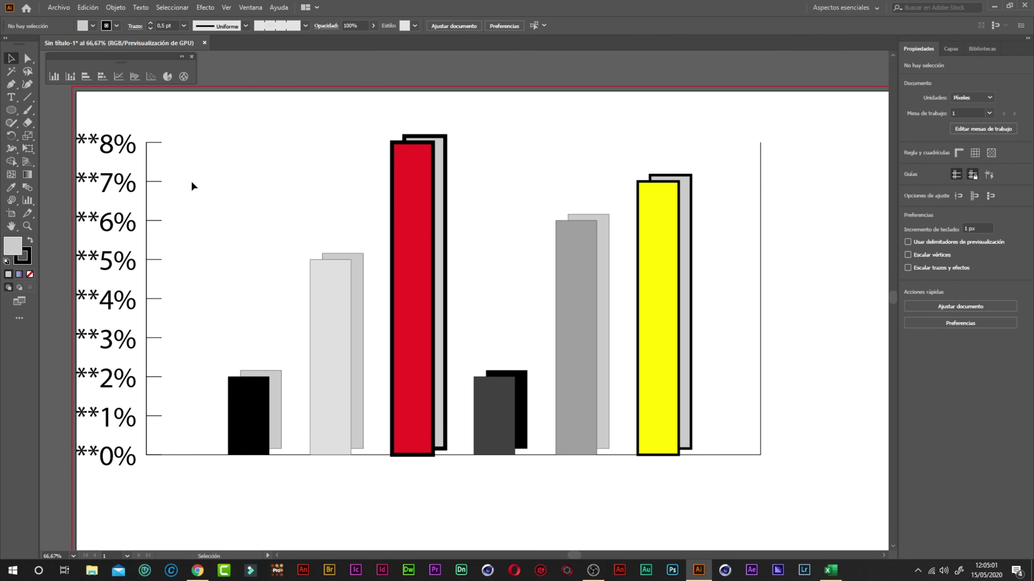
{"action": "left_click", "coordinate": [432, 250]}
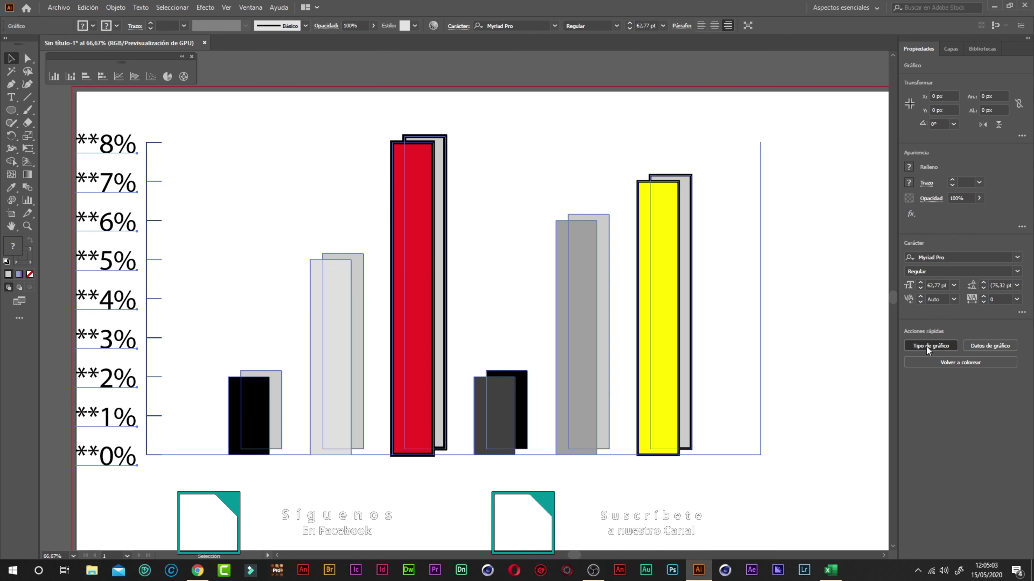
{"action": "left_click", "coordinate": [927, 346]}
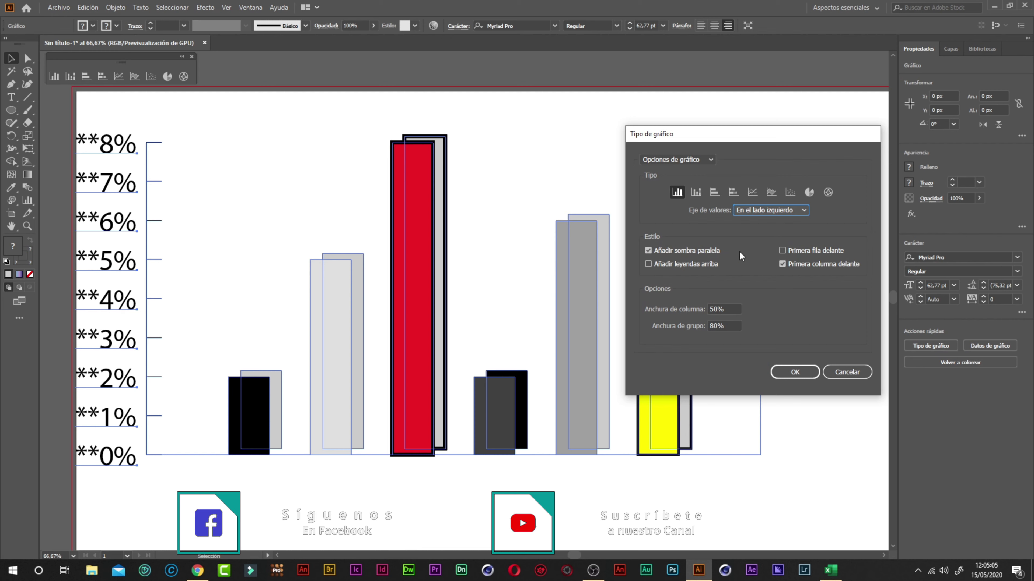
{"action": "left_click", "coordinate": [702, 159]}
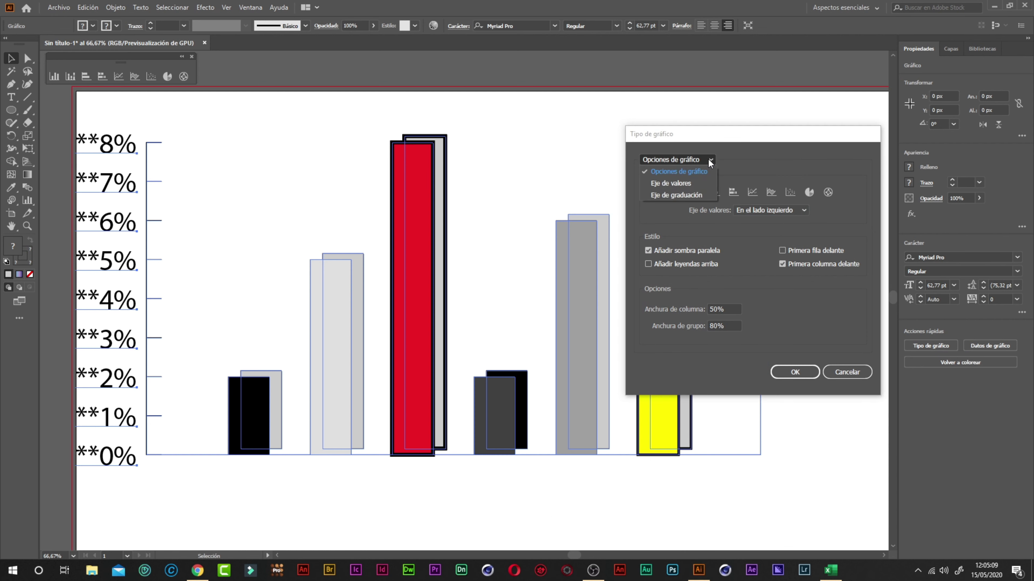
{"action": "left_click", "coordinate": [667, 185]}
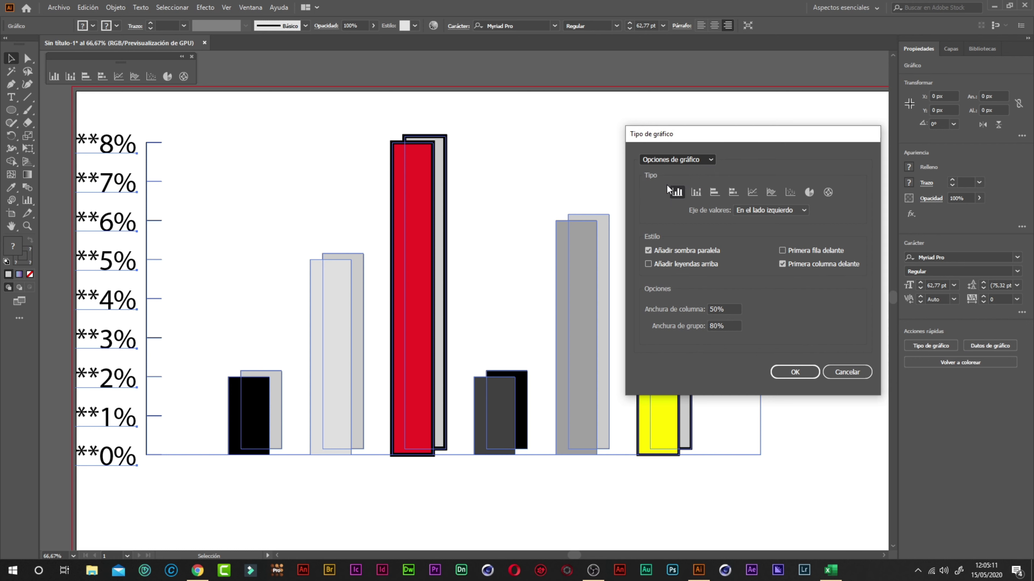
{"action": "left_click_drag", "start_coordinate": [676, 134], "coordinate": [693, 180]}
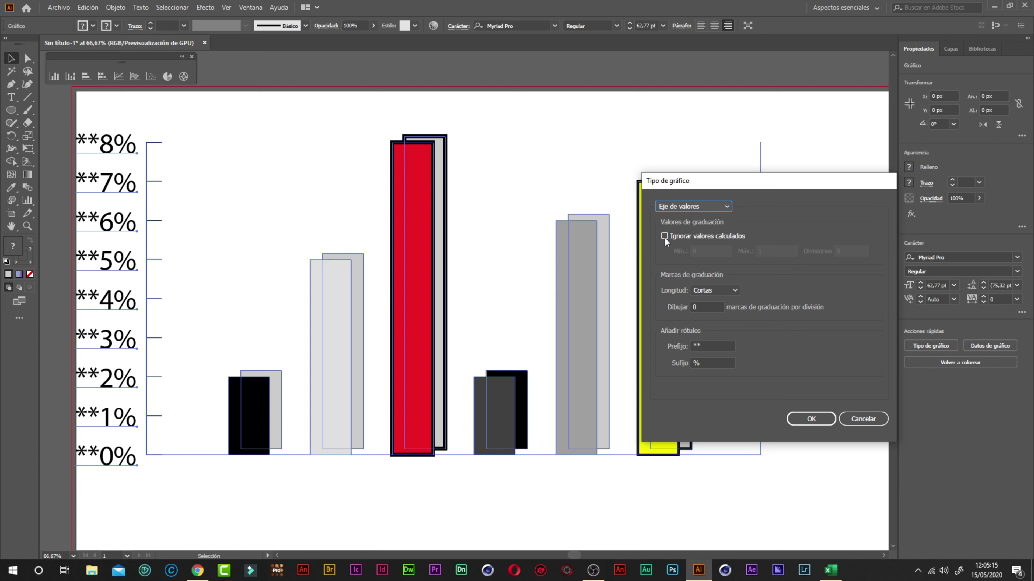
{"action": "left_click_drag", "start_coordinate": [664, 184], "coordinate": [677, 161]}
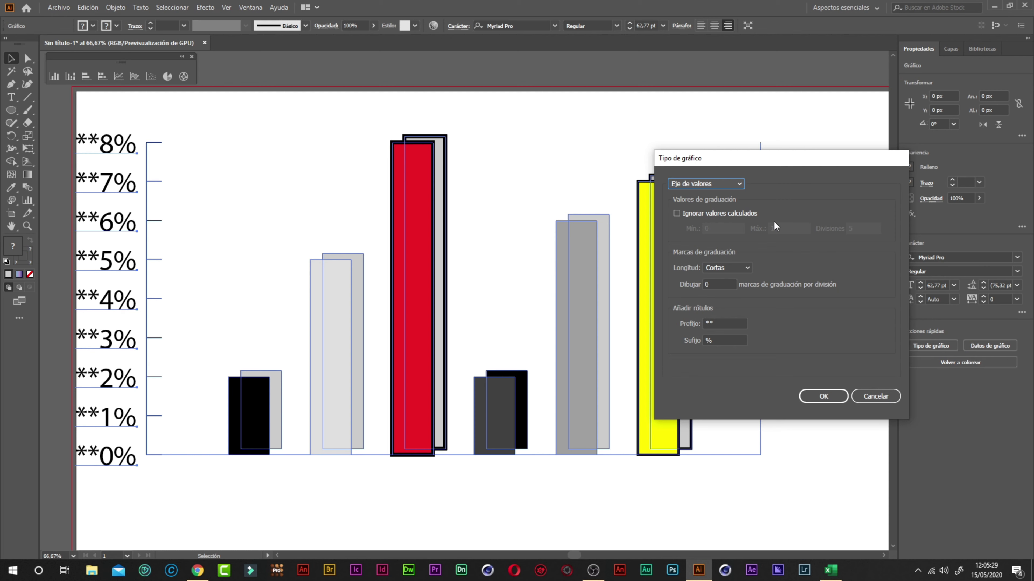
- Override calculated values with Max 100 and 10 divisions, and apply
{"action": "left_click", "coordinate": [677, 214]}
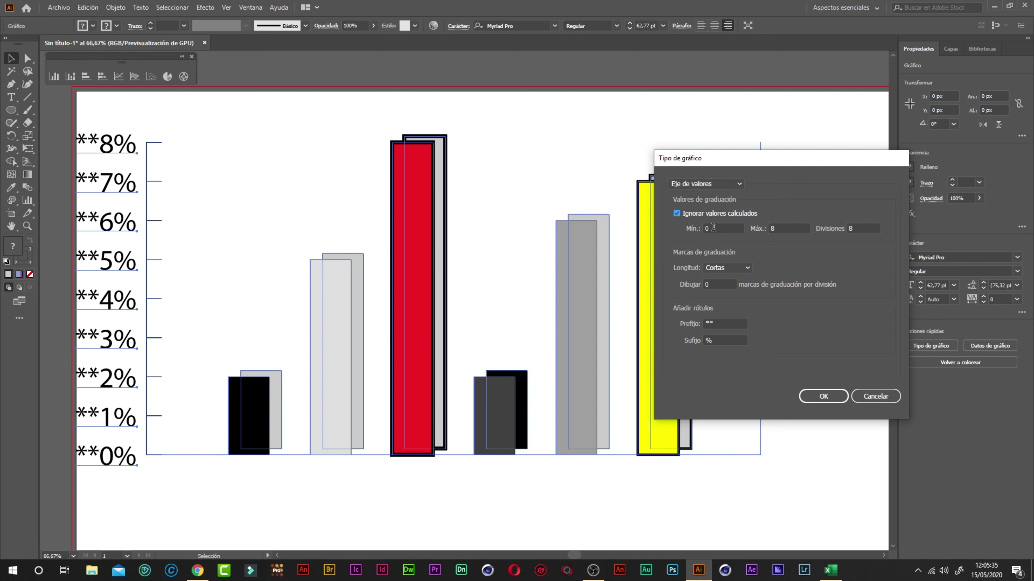
{"action": "double_click", "coordinate": [786, 228]}
{"action": "type", "text": "100"}
{"action": "double_click", "coordinate": [855, 228]}
{"action": "type", "text": "10"}
{"action": "left_click", "coordinate": [836, 398]}
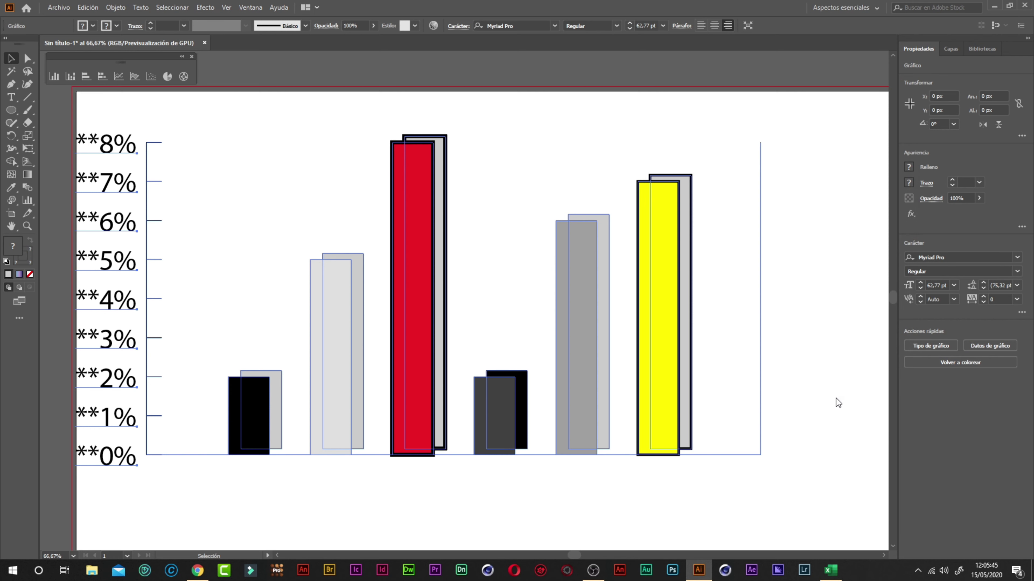
{"action": "left_click_drag", "start_coordinate": [247, 275], "coordinate": [327, 276]}
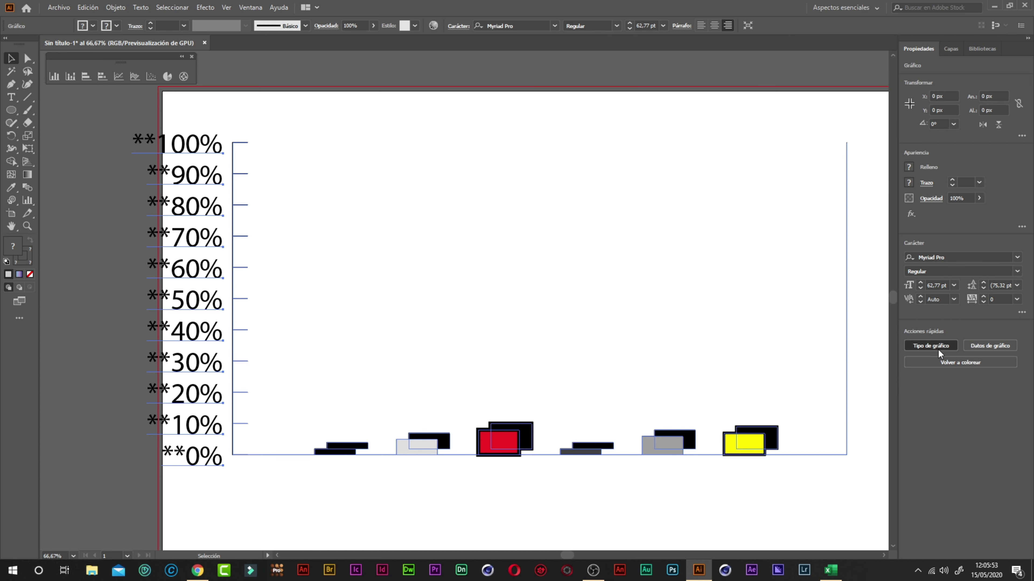
- Clear the ** prefix and % suffix in the Value Axis settings and apply
{"action": "left_click", "coordinate": [931, 346]}
{"action": "left_click", "coordinate": [718, 184]}
{"action": "left_click", "coordinate": [718, 209]}
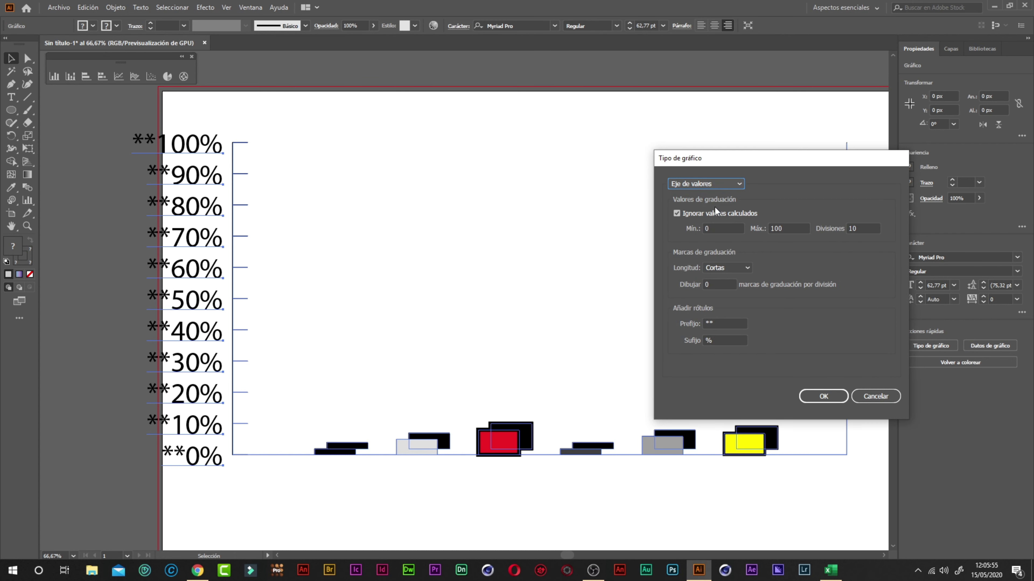
{"action": "left_click_drag", "start_coordinate": [751, 162], "coordinate": [523, 136]}
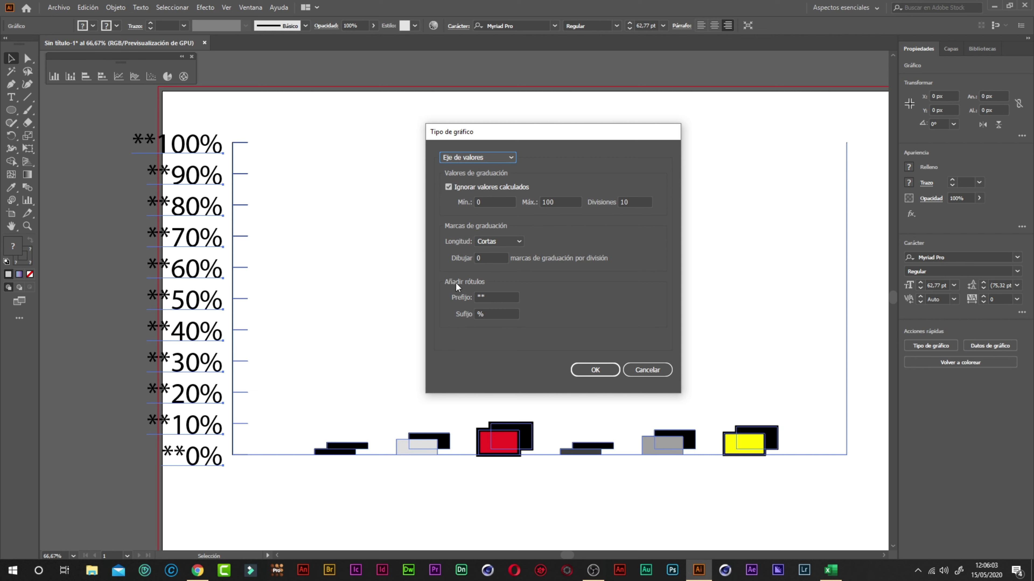
{"action": "left_click", "coordinate": [500, 301]}
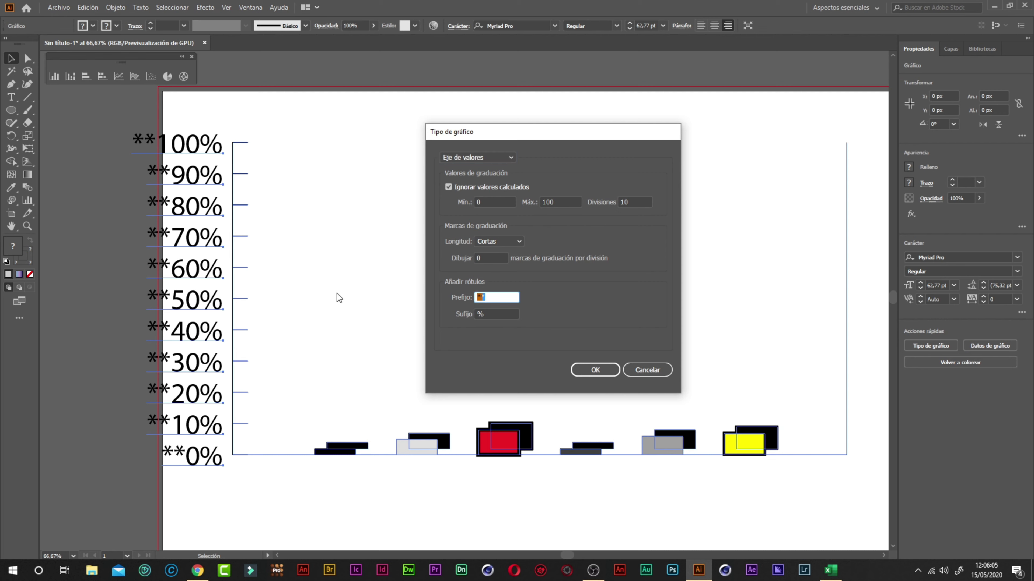
{"action": "key", "text": "BackSpace"}
{"action": "key", "text": "BackSpace"}
{"action": "left_click", "coordinate": [514, 315]}
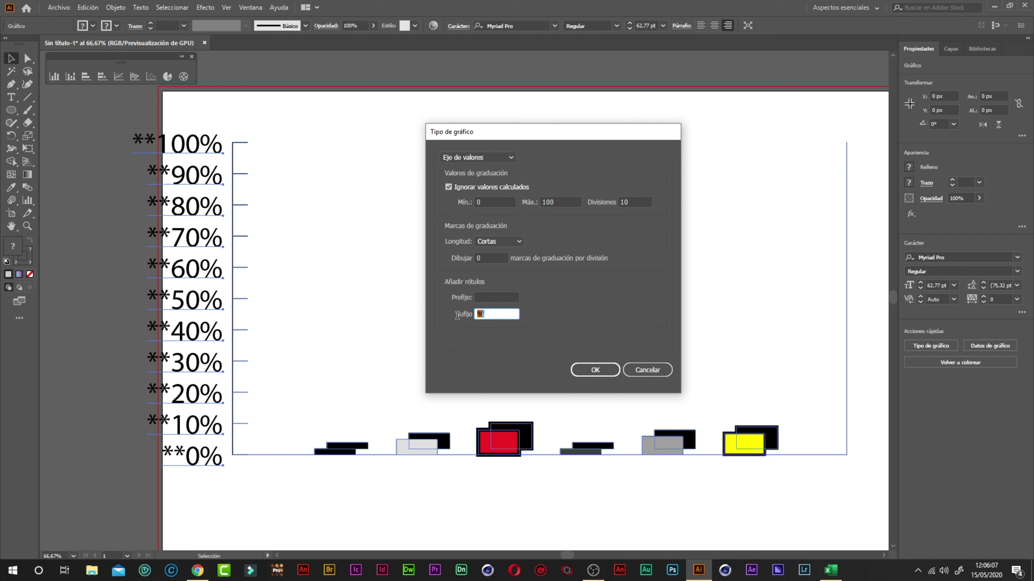
{"action": "key", "text": "BackSpace"}
{"action": "left_click", "coordinate": [597, 369]}
{"action": "scroll", "coordinate": [353, 185], "scroll_direction": "right", "scroll_amount": 5}
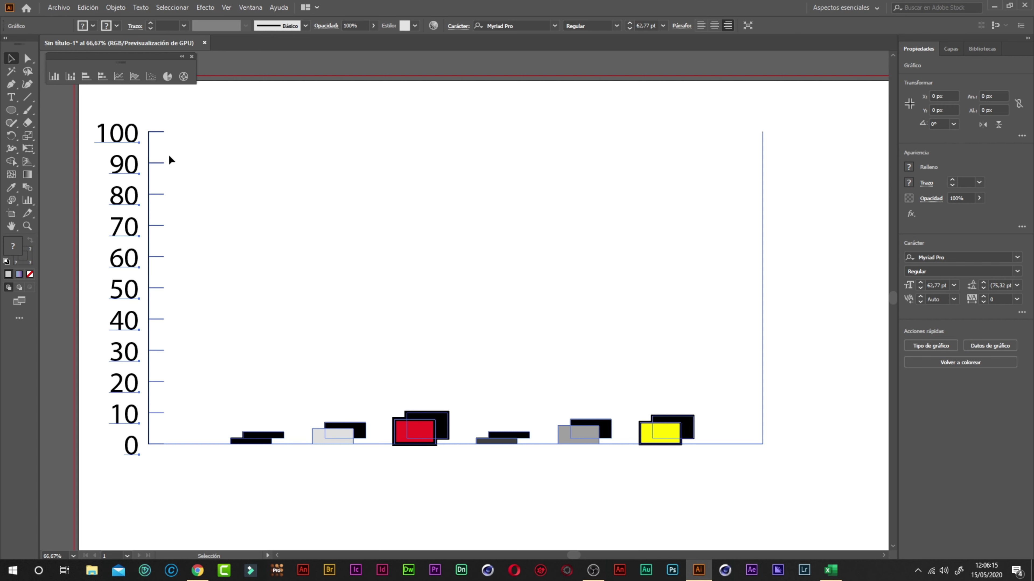
- Set the value axis tick length to Completas for full-width gridlines from 0 to 100
{"action": "left_click", "coordinate": [922, 349]}
{"action": "left_click", "coordinate": [492, 157]}
{"action": "left_click", "coordinate": [489, 181]}
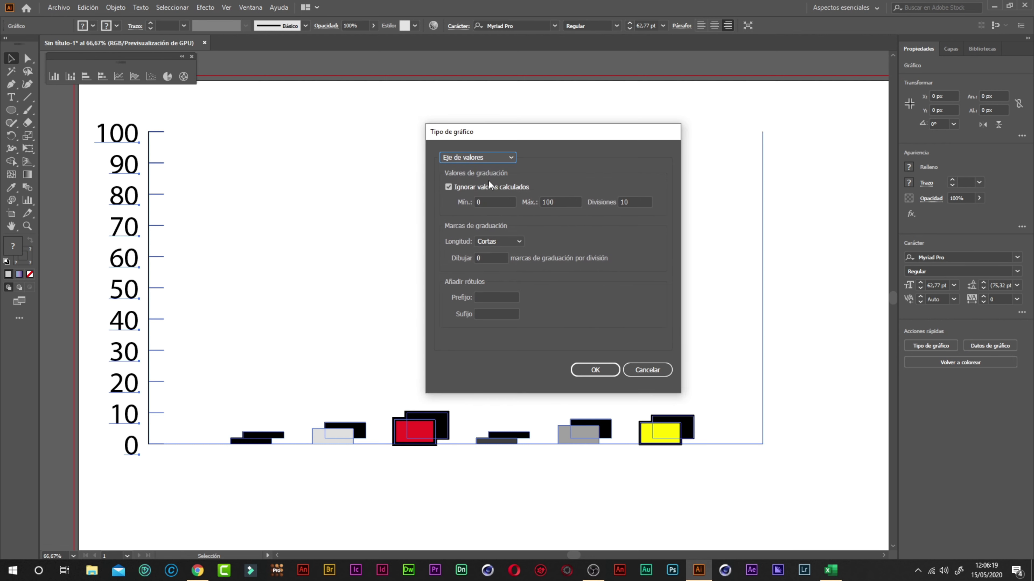
{"action": "left_click_drag", "start_coordinate": [541, 134], "coordinate": [606, 135]}
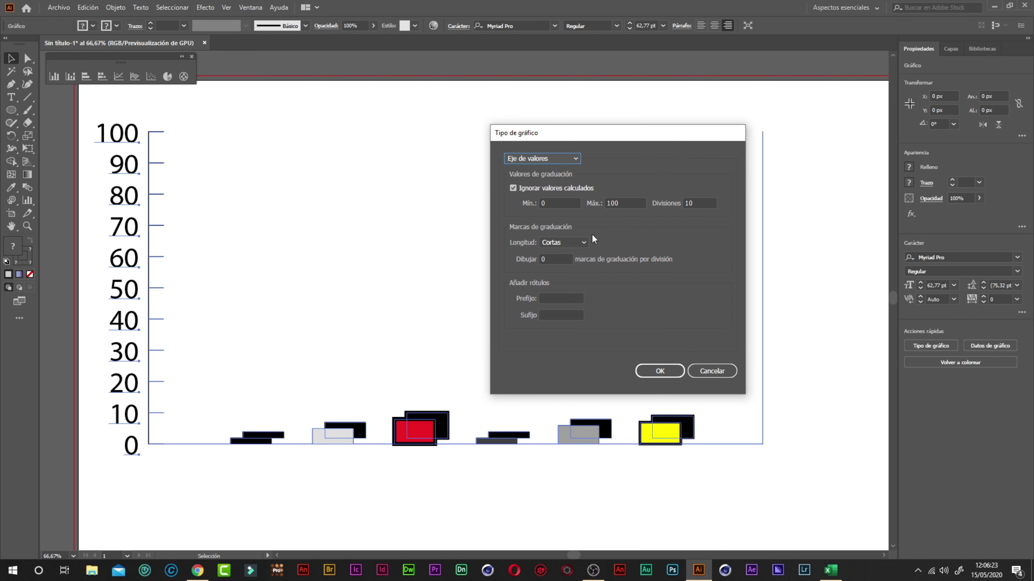
{"action": "left_click", "coordinate": [557, 242]}
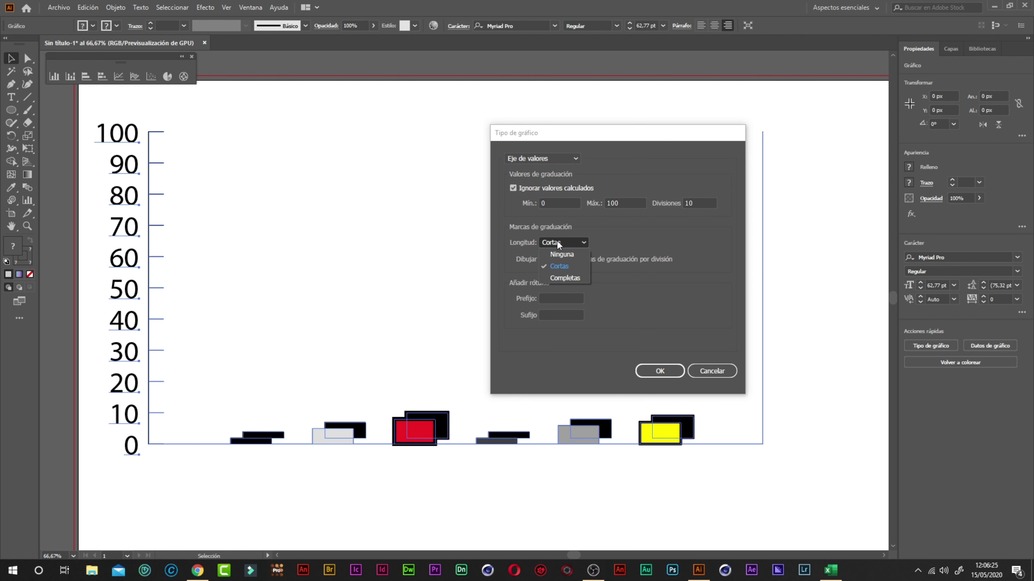
{"action": "left_click", "coordinate": [565, 255]}
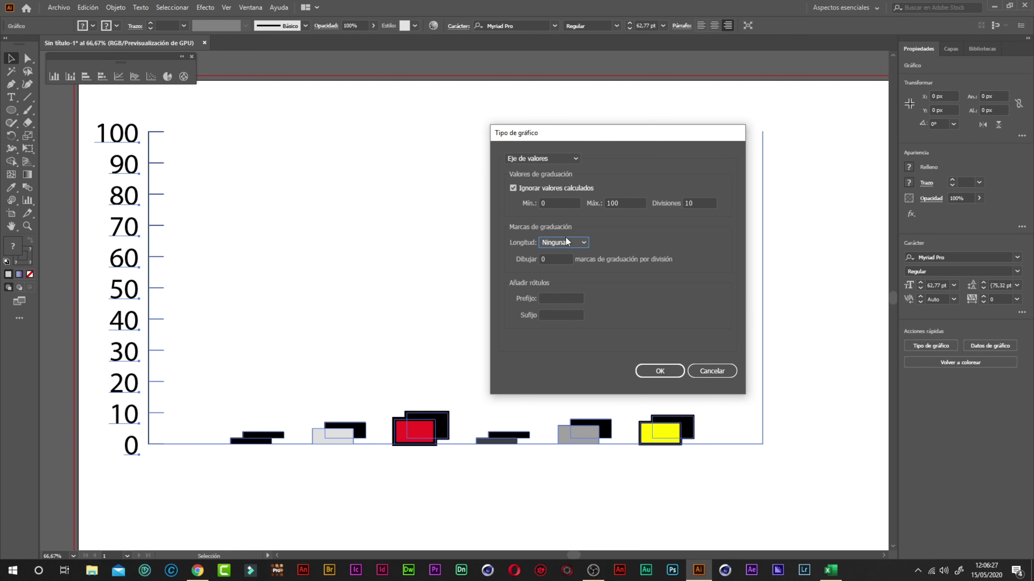
{"action": "left_click", "coordinate": [563, 278]}
{"action": "left_click", "coordinate": [659, 371]}
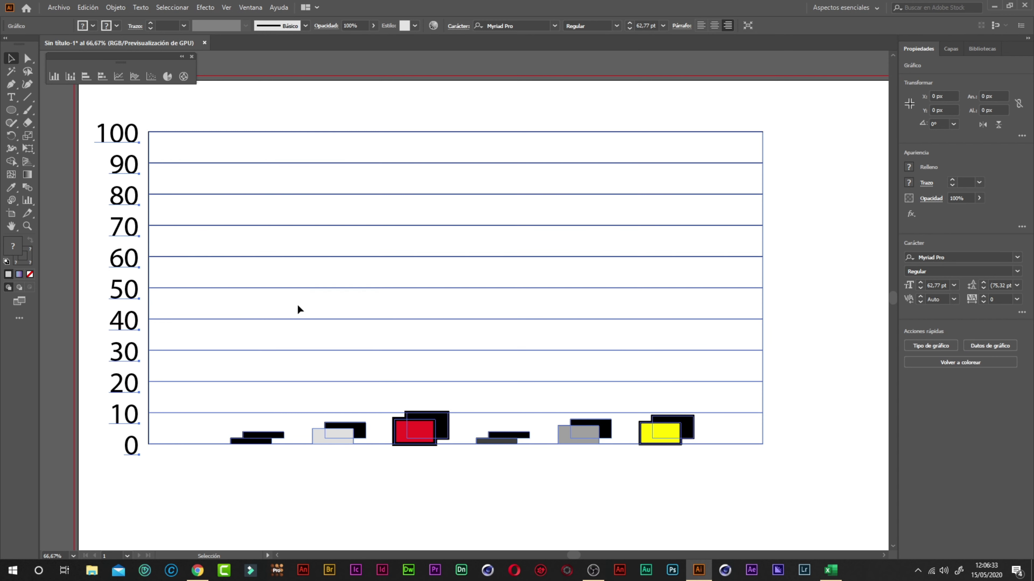
- Trial-edit the gridlines: shift the 100 gridline and tilt the 90 gridline
{"action": "left_click", "coordinate": [229, 118]}
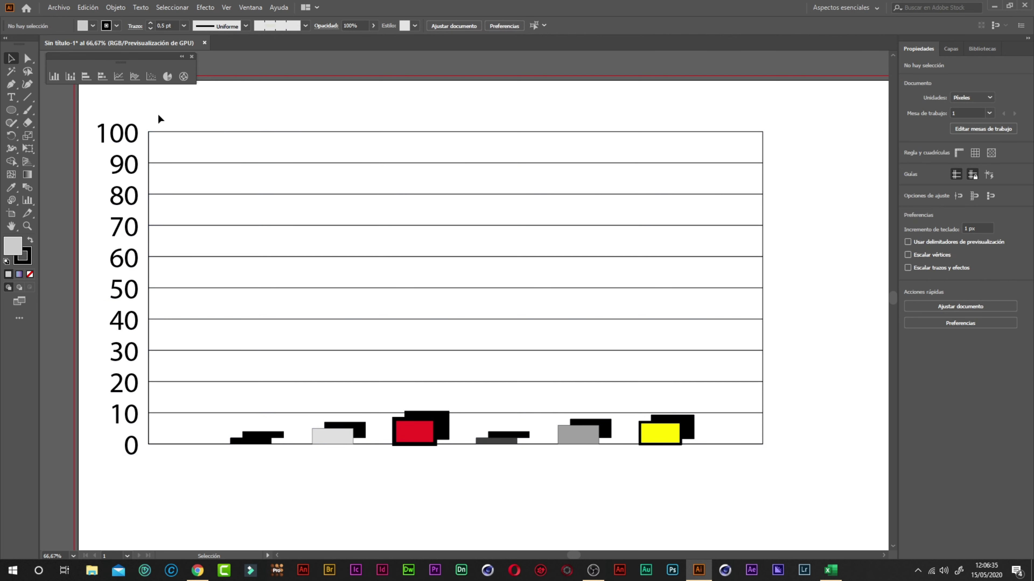
{"action": "left_click", "coordinate": [30, 60]}
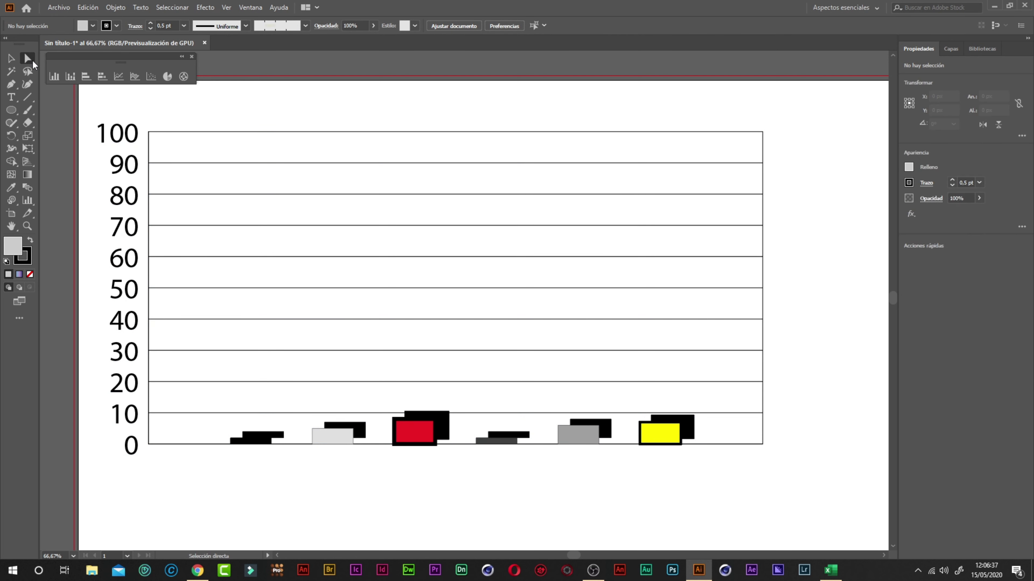
{"action": "left_click", "coordinate": [268, 133]}
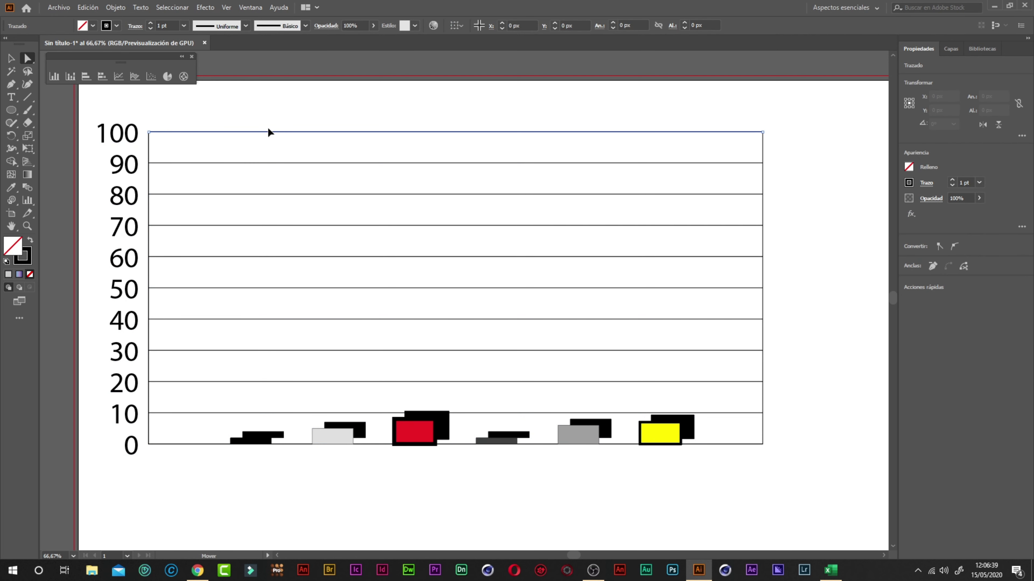
{"action": "left_click_drag", "start_coordinate": [267, 133], "coordinate": [303, 151]}
{"action": "left_click", "coordinate": [302, 164]}
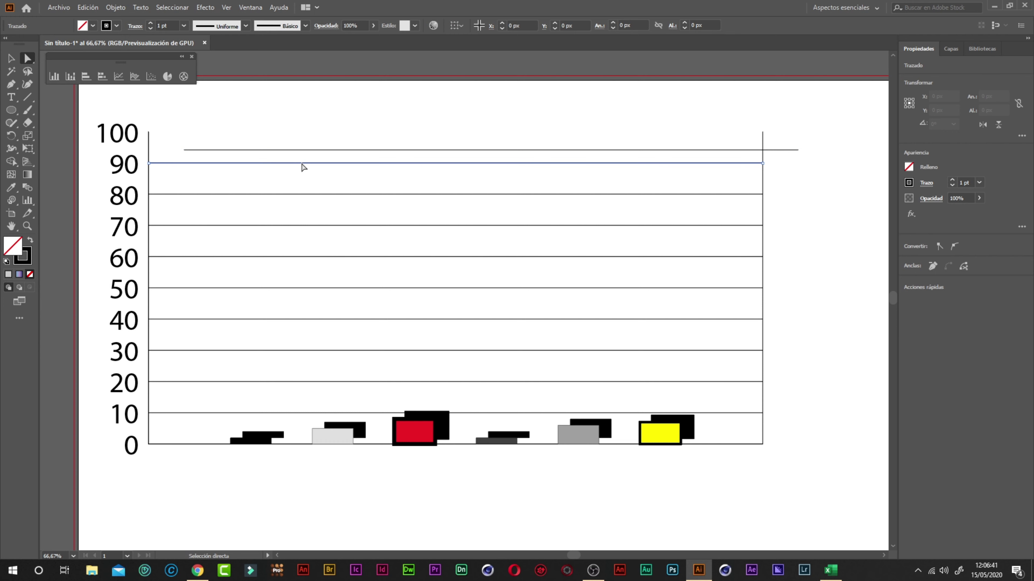
{"action": "left_click_drag", "start_coordinate": [762, 164], "coordinate": [581, 273]}
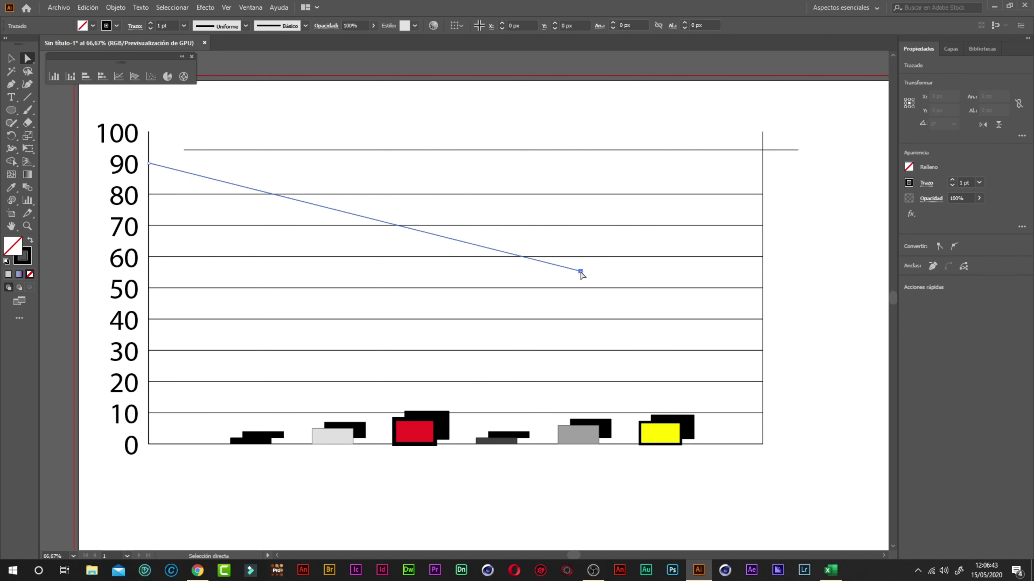
{"action": "left_click", "coordinate": [531, 123]}
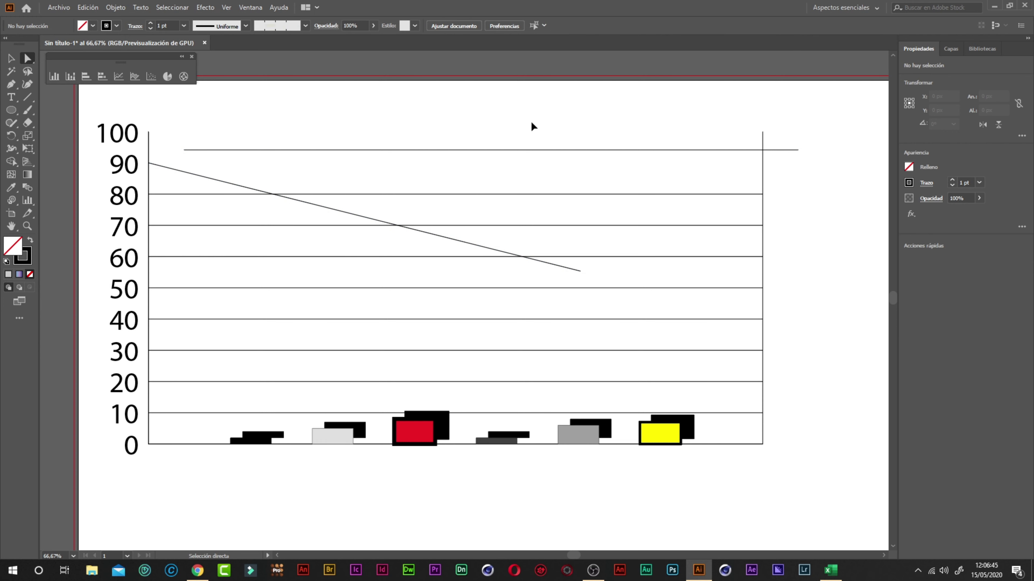
- Undo the gridline edits and reselect the whole chart
{"action": "key", "text": "ctrl+z"}
{"action": "key", "text": "ctrl+z"}
{"action": "key", "text": "ctrl+z"}
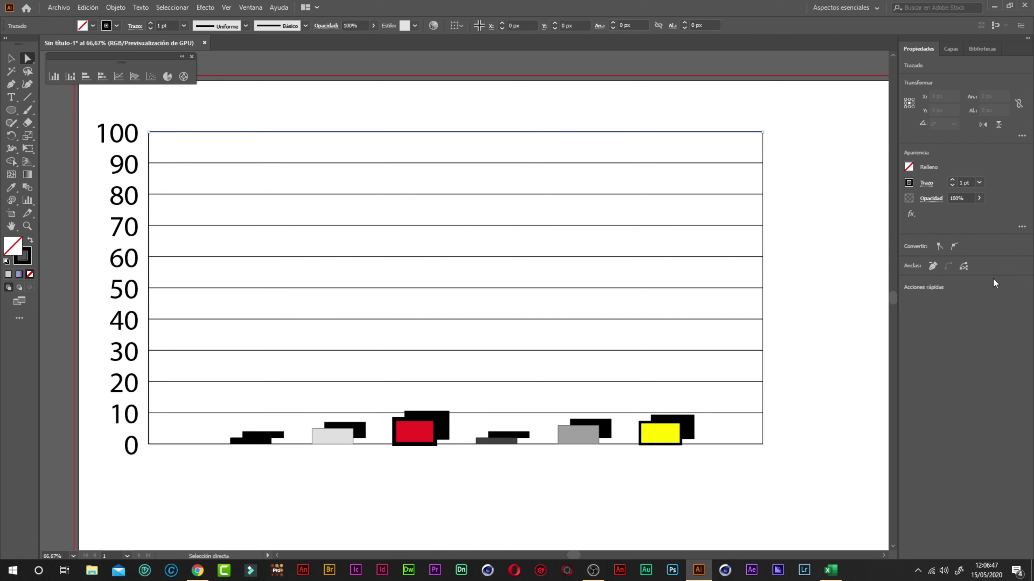
{"action": "left_click", "coordinate": [11, 59]}
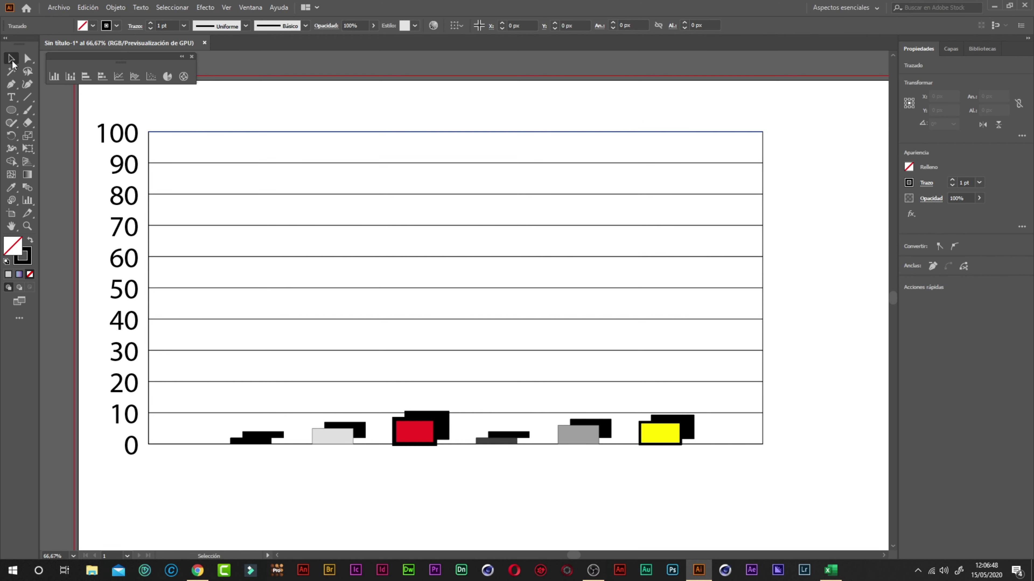
{"action": "left_click", "coordinate": [198, 134]}
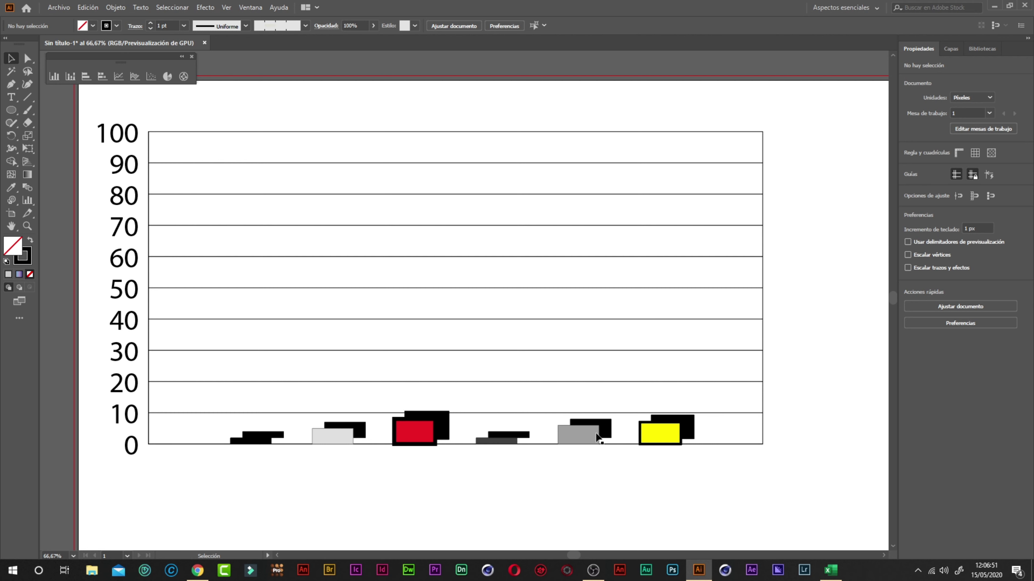
{"action": "left_click", "coordinate": [666, 427]}
- Review the Eje de graduación and Eje de valores settings, confirm unchanged, and deselect the chart
{"action": "left_click", "coordinate": [932, 346]}
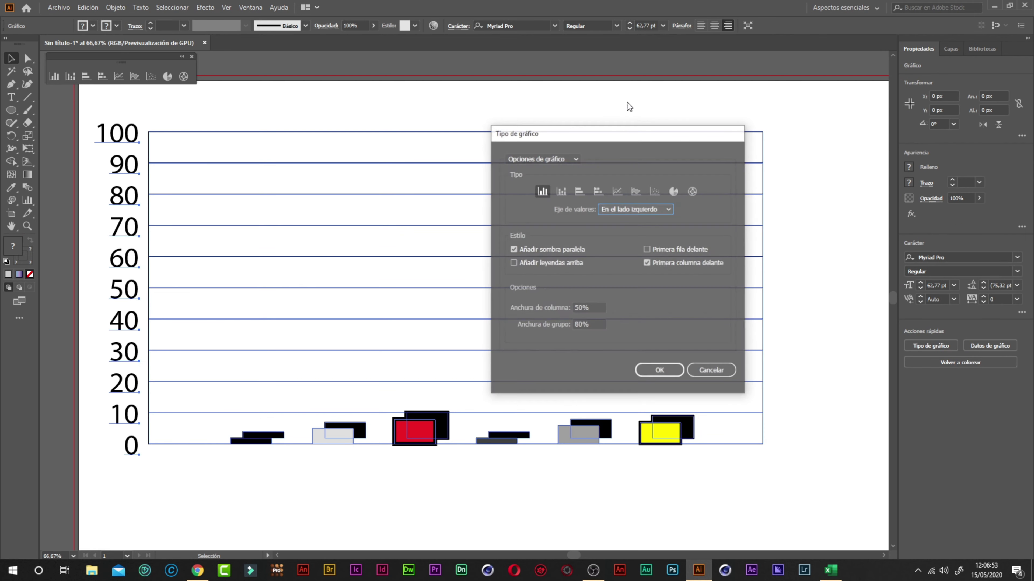
{"action": "left_click", "coordinate": [547, 157]}
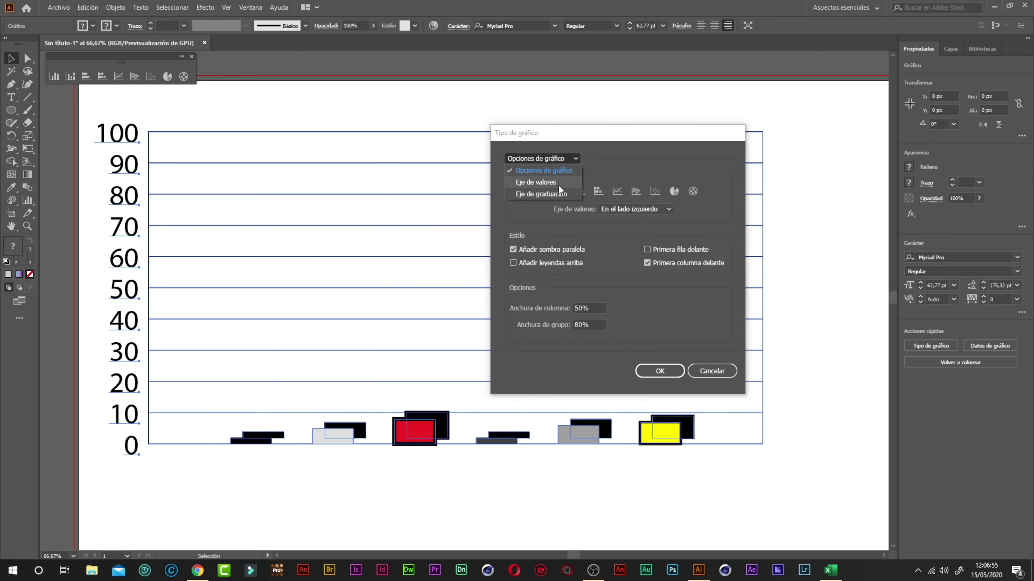
{"action": "left_click", "coordinate": [555, 191]}
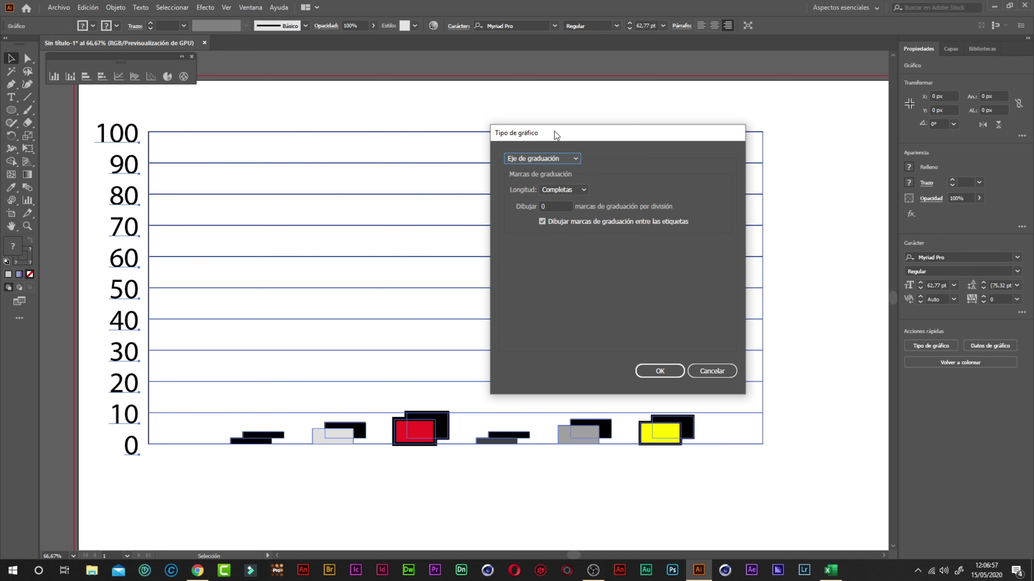
{"action": "left_click", "coordinate": [546, 159]}
{"action": "left_click", "coordinate": [547, 181]}
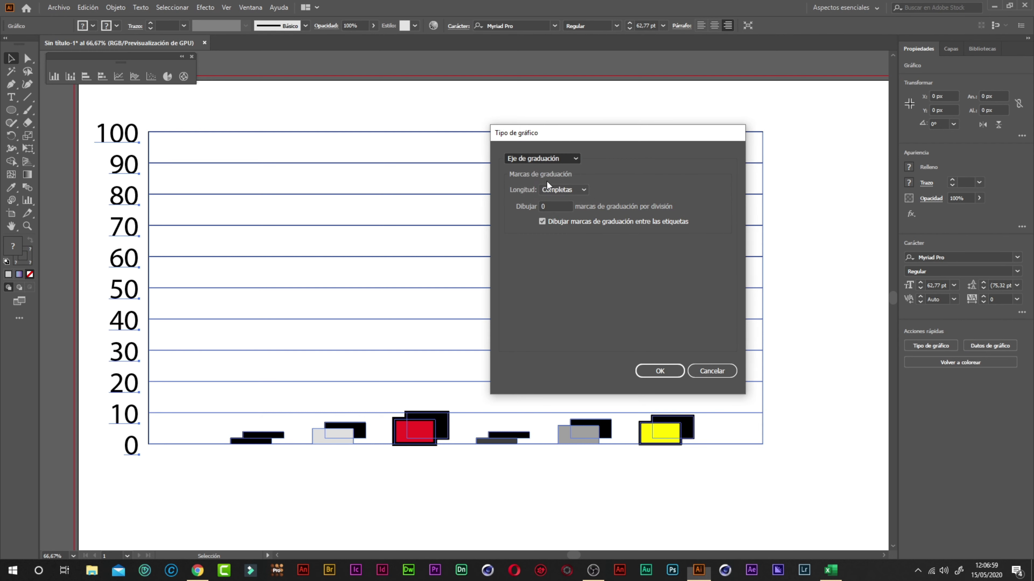
{"action": "left_click_drag", "start_coordinate": [617, 126], "coordinate": [672, 96]}
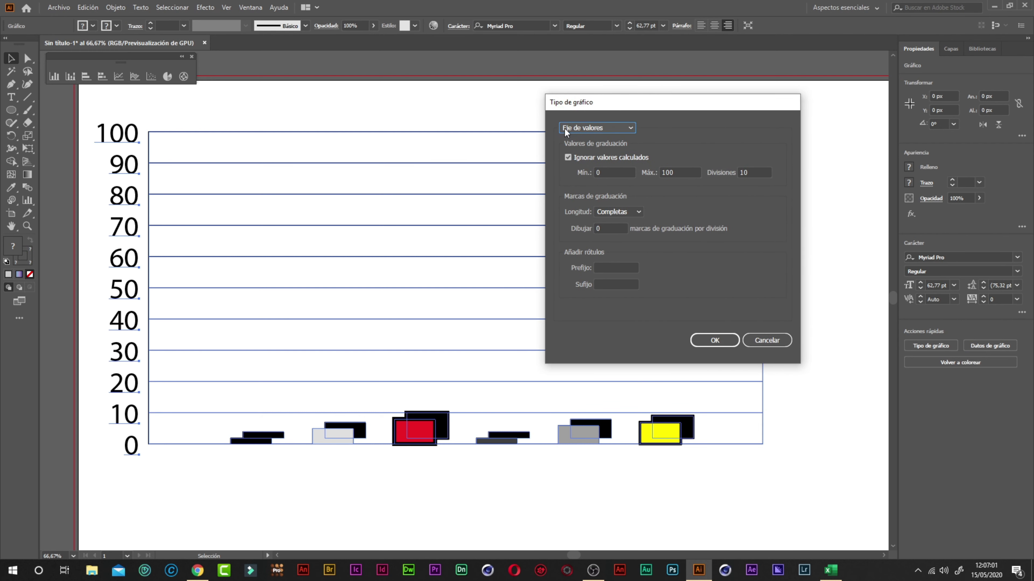
{"action": "left_click", "coordinate": [715, 341]}
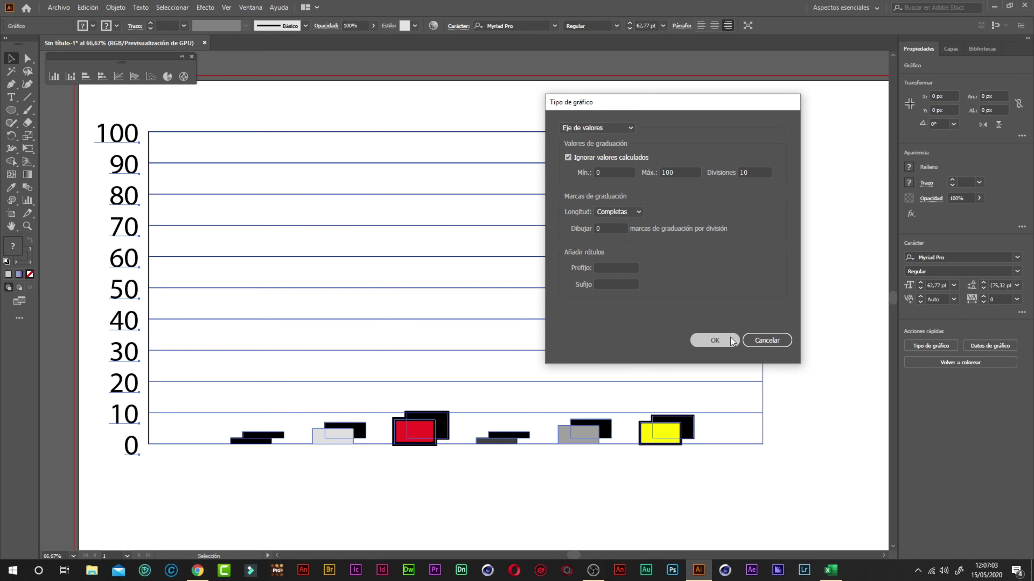
{"action": "left_click", "coordinate": [804, 300]}
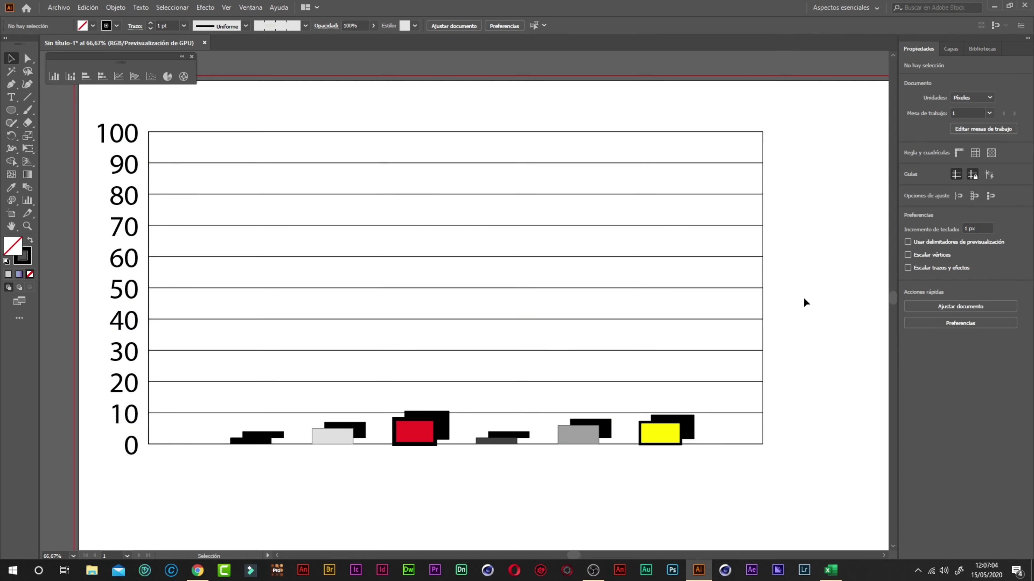
- Add values 5 and 4 after 7,00 in the chart's data sheet
{"action": "left_click", "coordinate": [668, 439]}
{"action": "left_click", "coordinate": [995, 348]}
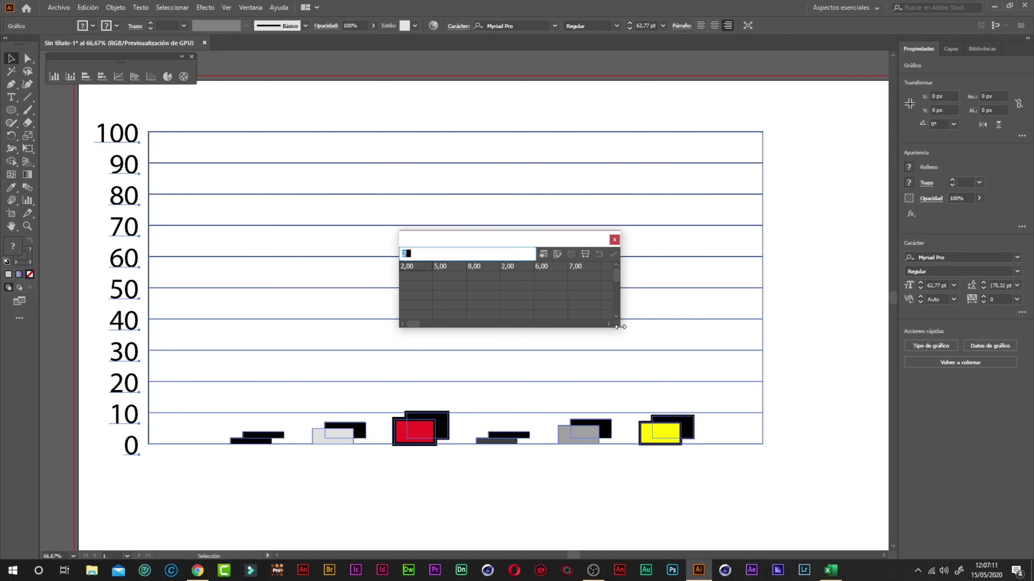
{"action": "mouse_move", "coordinate": [619, 327]}
{"action": "left_mouse_down"}
{"action": "mouse_move", "coordinate": [797, 372]}
{"action": "mouse_move", "coordinate": [805, 348]}
{"action": "mouse_move", "coordinate": [843, 473]}
{"action": "left_mouse_up"}
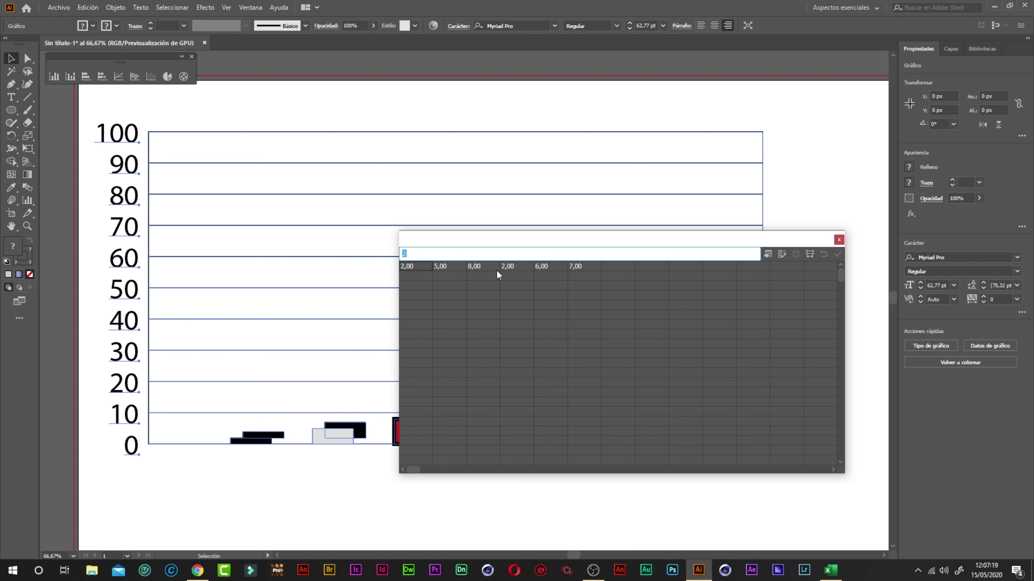
{"action": "left_click", "coordinate": [616, 266]}
{"action": "type", "text": "5"}
{"action": "key", "text": "Tab"}
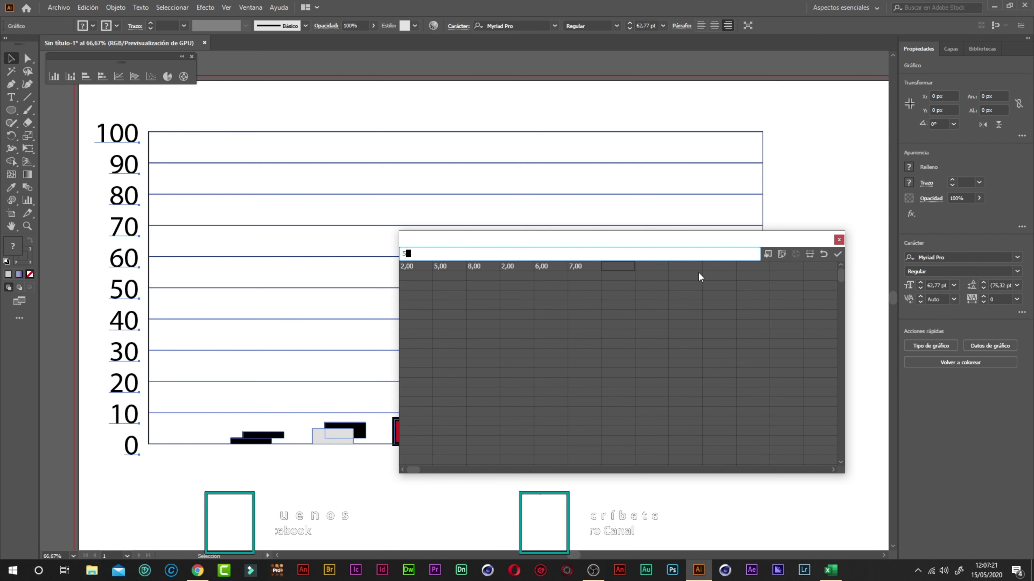
{"action": "type", "text": "4"}
{"action": "key", "text": "Tab"}
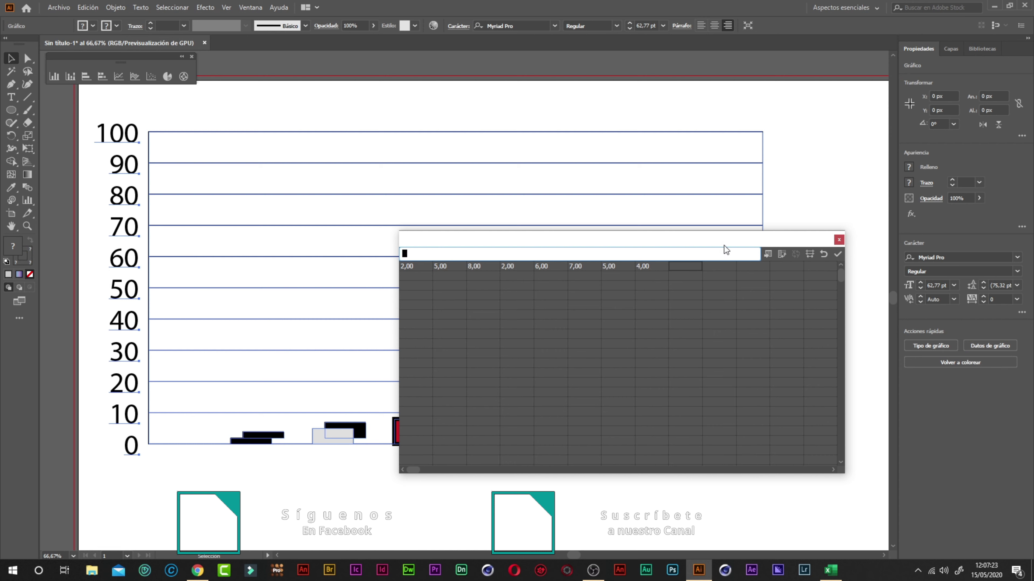
- Apply the new data so eight bars appear, then close the data sheet
{"action": "left_click_drag", "start_coordinate": [700, 241], "coordinate": [511, 177]}
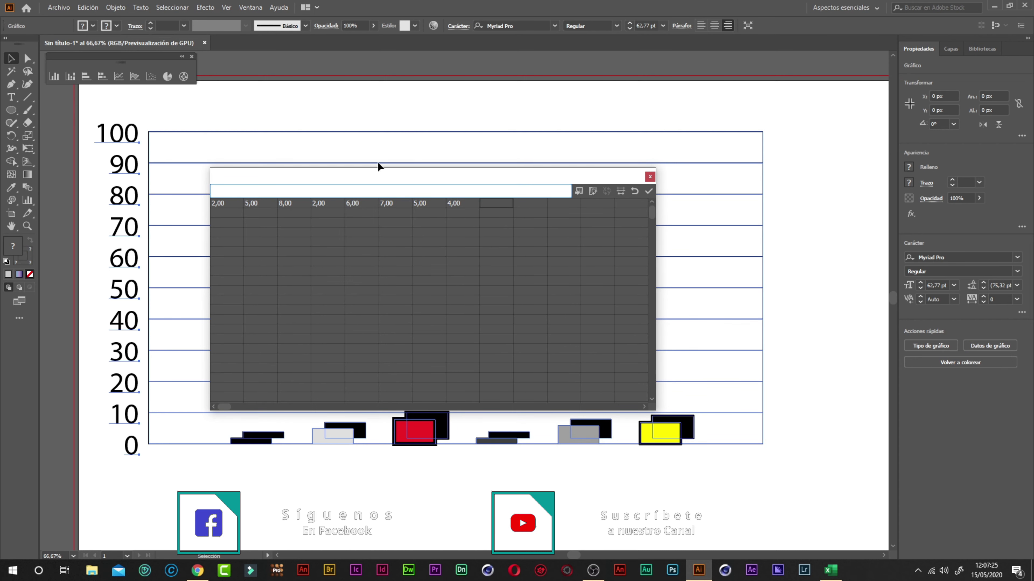
{"action": "left_click", "coordinate": [579, 191]}
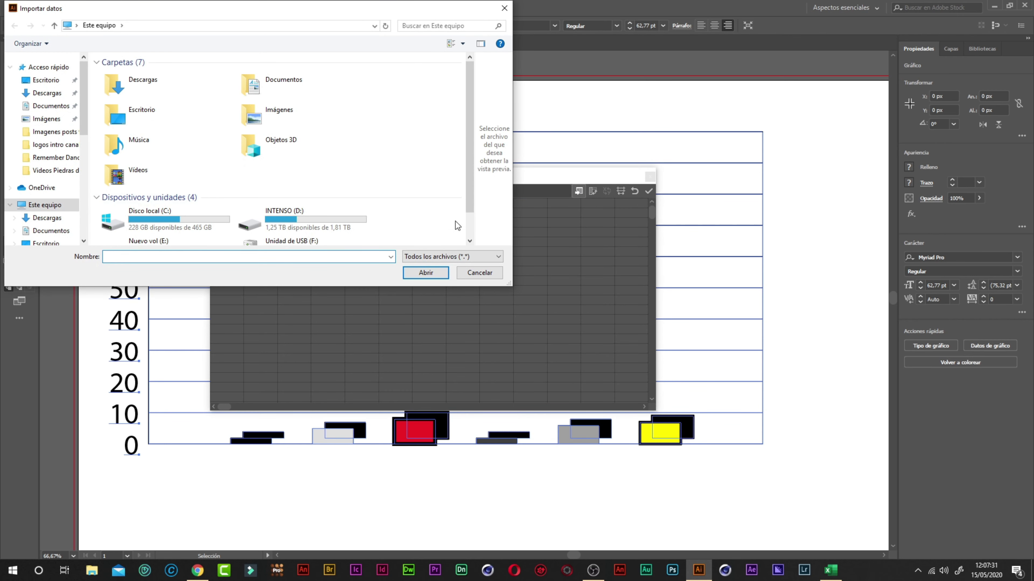
{"action": "left_click", "coordinate": [480, 272]}
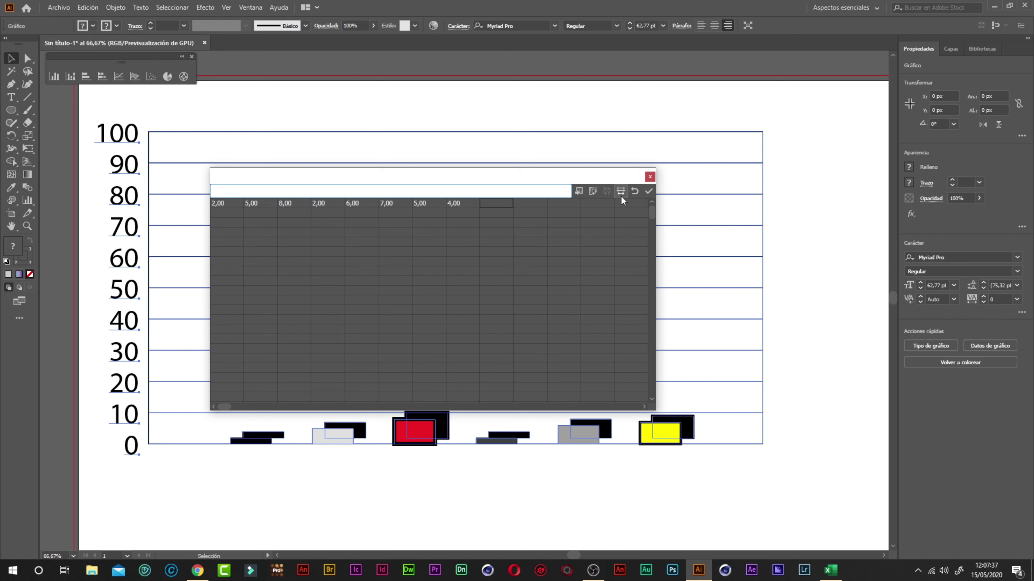
{"action": "left_click", "coordinate": [649, 191]}
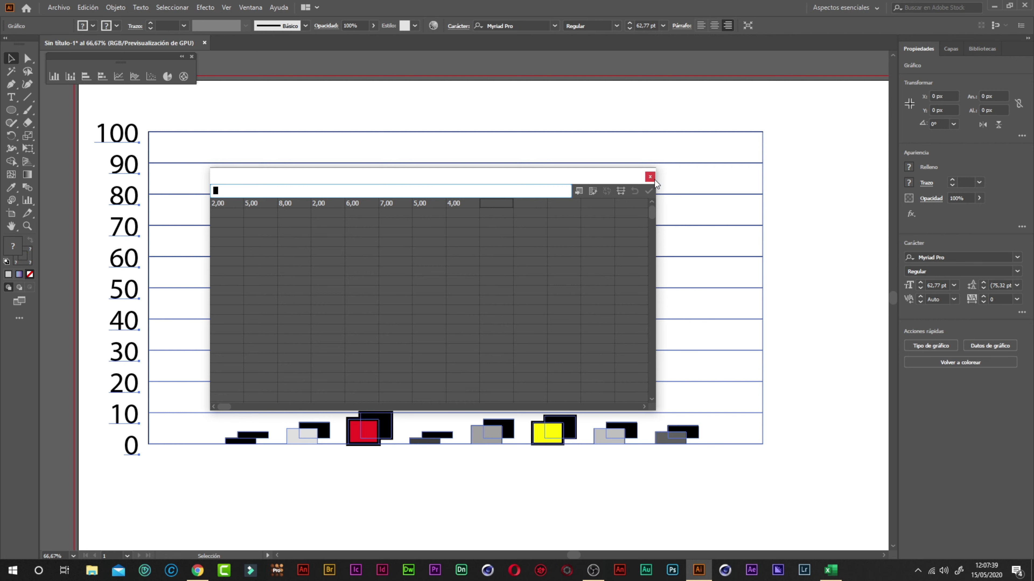
{"action": "left_click", "coordinate": [650, 177]}
- Select the value-axis labels 100 to 0 and shrink them to 29 pt
{"action": "left_click_drag", "start_coordinate": [826, 487], "coordinate": [121, 126]}
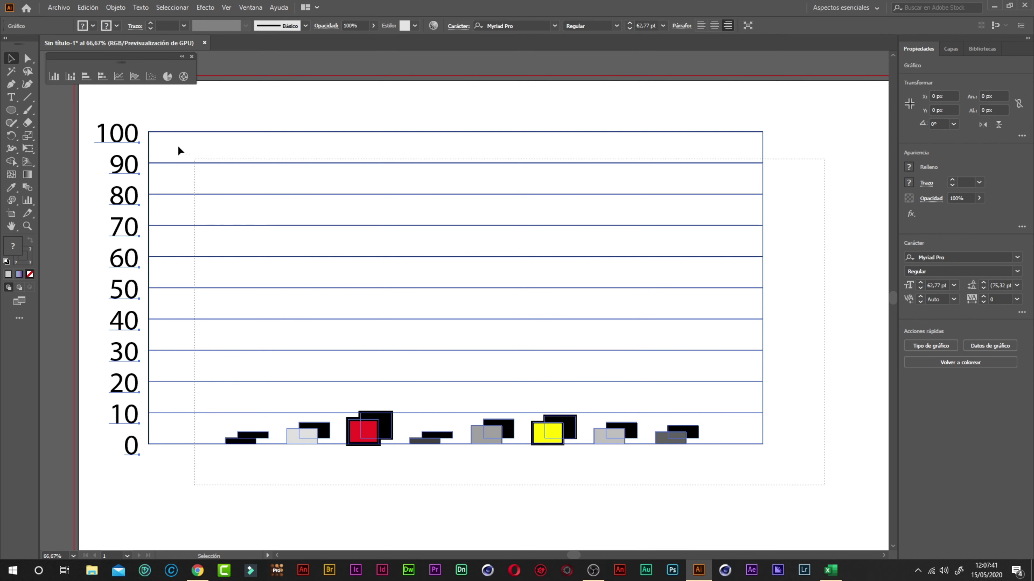
{"action": "left_click", "coordinate": [819, 139]}
{"action": "left_click", "coordinate": [28, 58]}
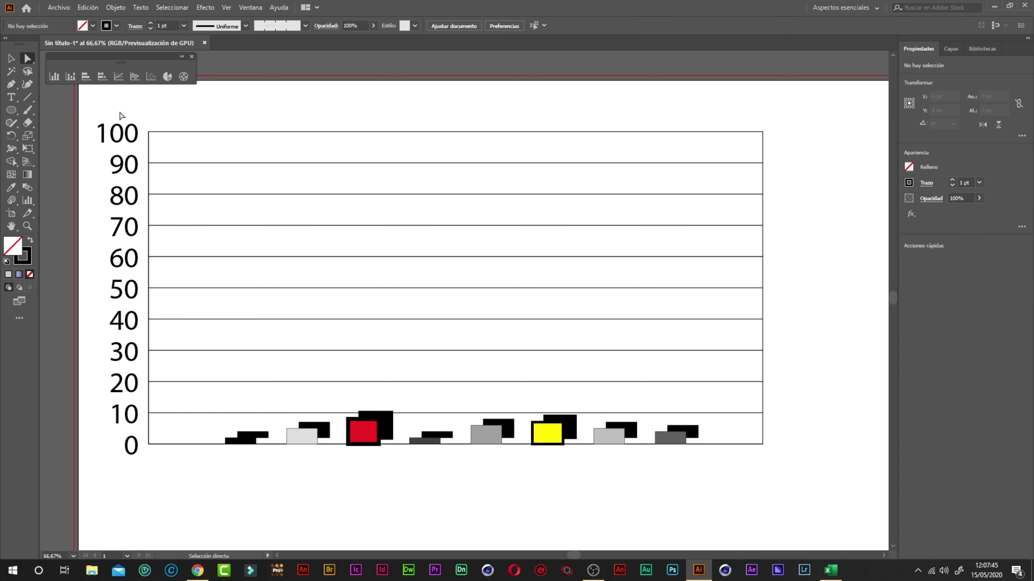
{"action": "left_click_drag", "start_coordinate": [111, 107], "coordinate": [141, 462]}
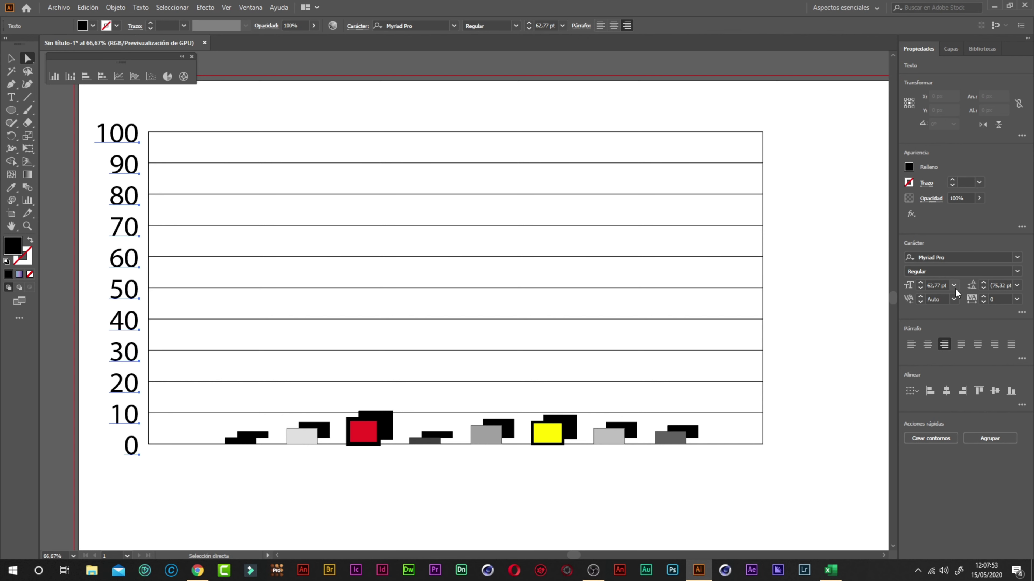
{"action": "left_click", "coordinate": [920, 288]}
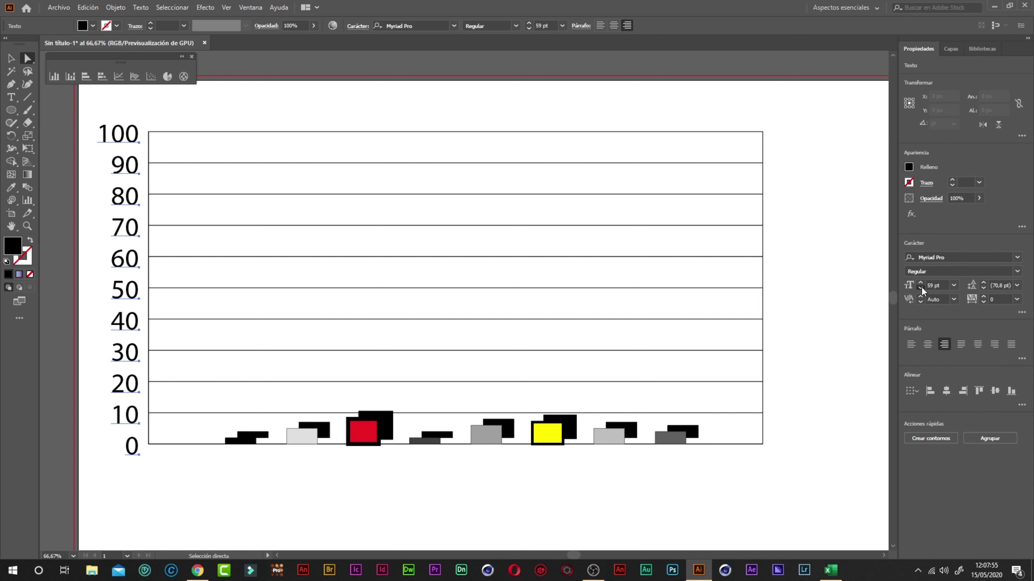
{"action": "left_click", "coordinate": [920, 288]}
{"action": "left_click", "coordinate": [920, 288]}
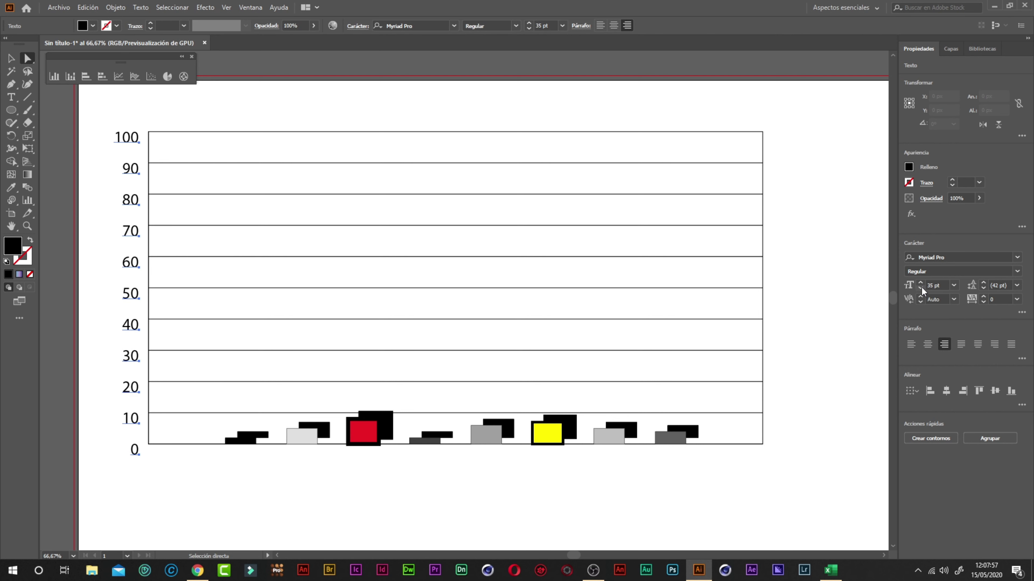
{"action": "left_click", "coordinate": [920, 288]}
{"action": "left_click", "coordinate": [920, 288]}
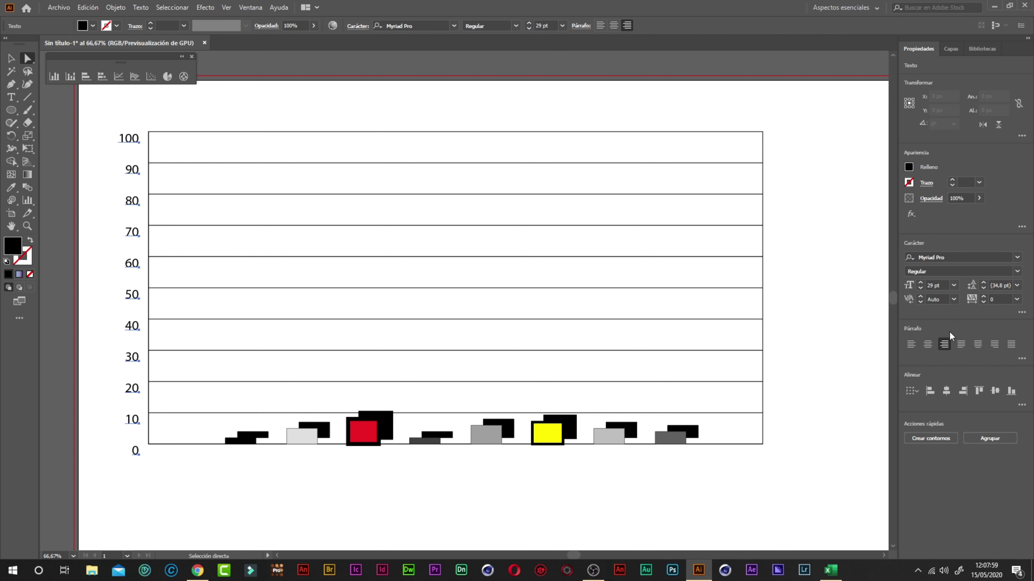
- Centre-align the value-axis labels
{"action": "left_click", "coordinate": [929, 344]}
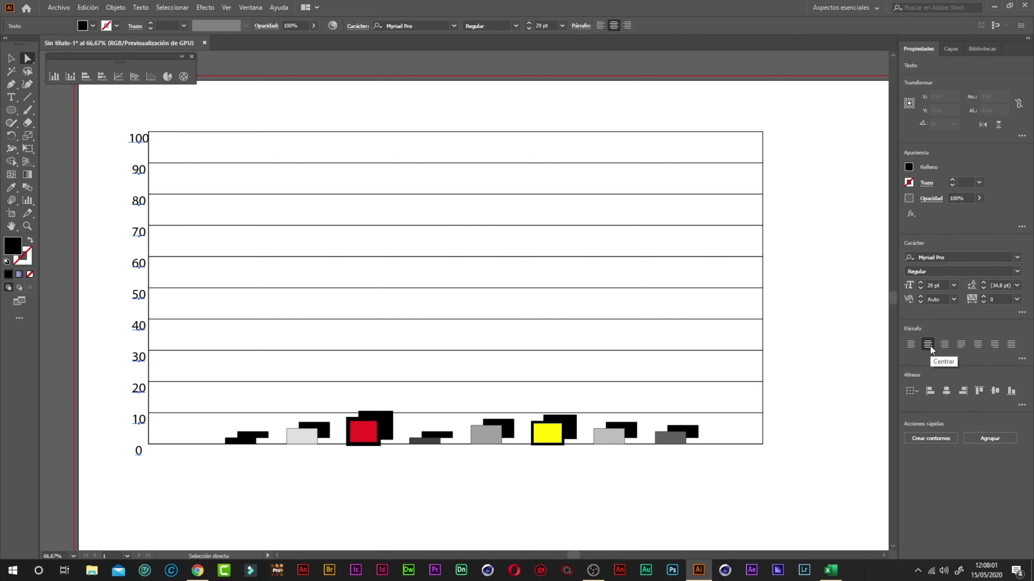
{"action": "left_click", "coordinate": [912, 345]}
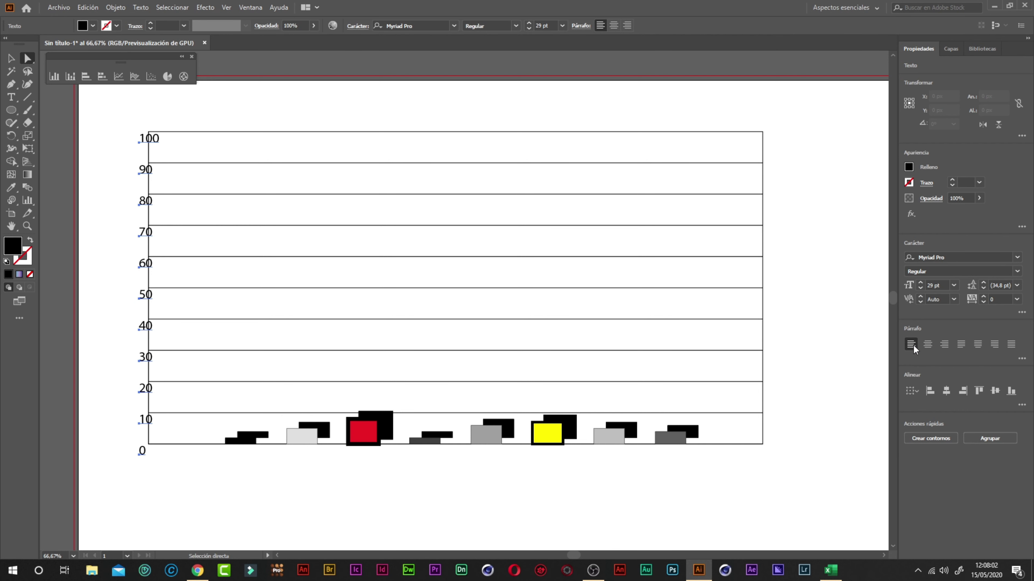
{"action": "left_click", "coordinate": [927, 344]}
{"action": "left_click", "coordinate": [929, 345]}
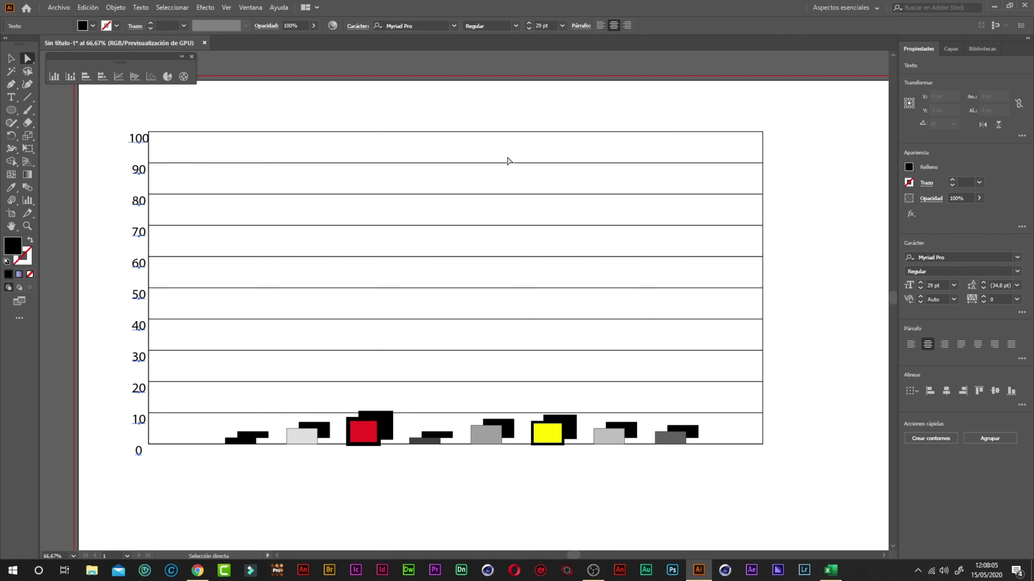
- Select the whole column chart and delete it
{"action": "left_click", "coordinate": [790, 263]}
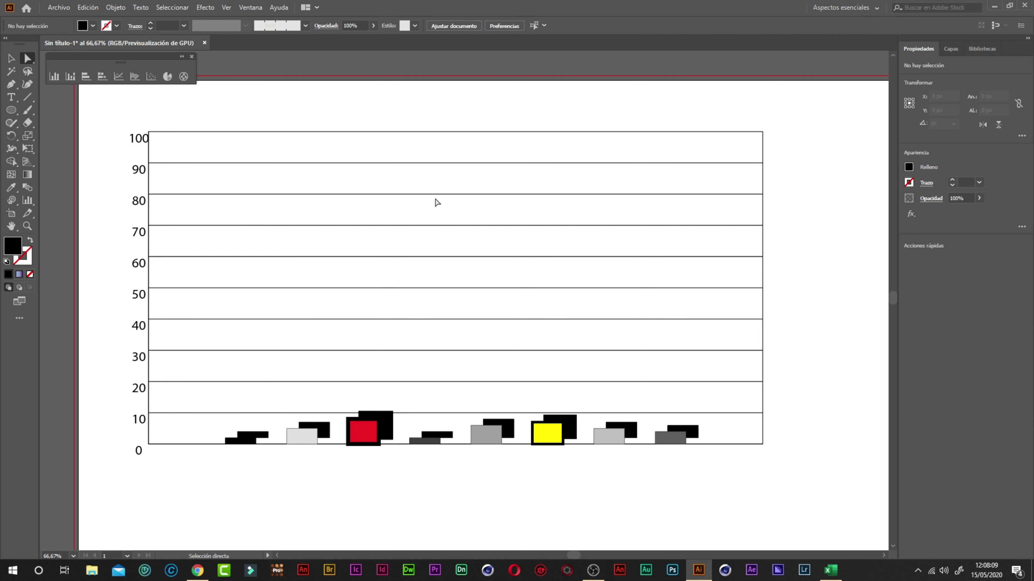
{"action": "mouse_move", "coordinate": [112, 127]}
{"action": "left_mouse_down"}
{"action": "mouse_move", "coordinate": [167, 411]}
{"action": "mouse_move", "coordinate": [785, 527]}
{"action": "left_mouse_up"}
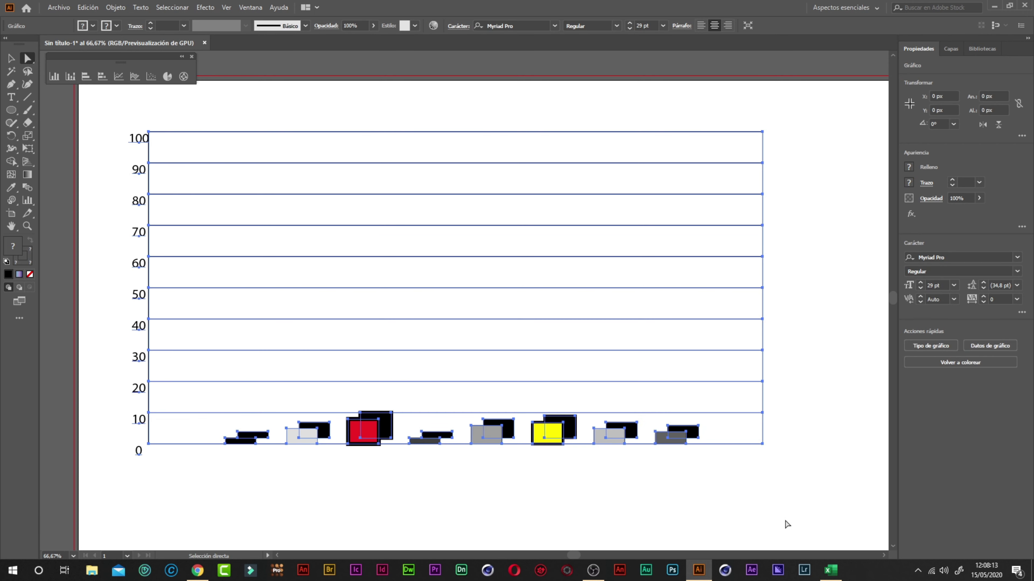
{"action": "key", "text": "Delete"}
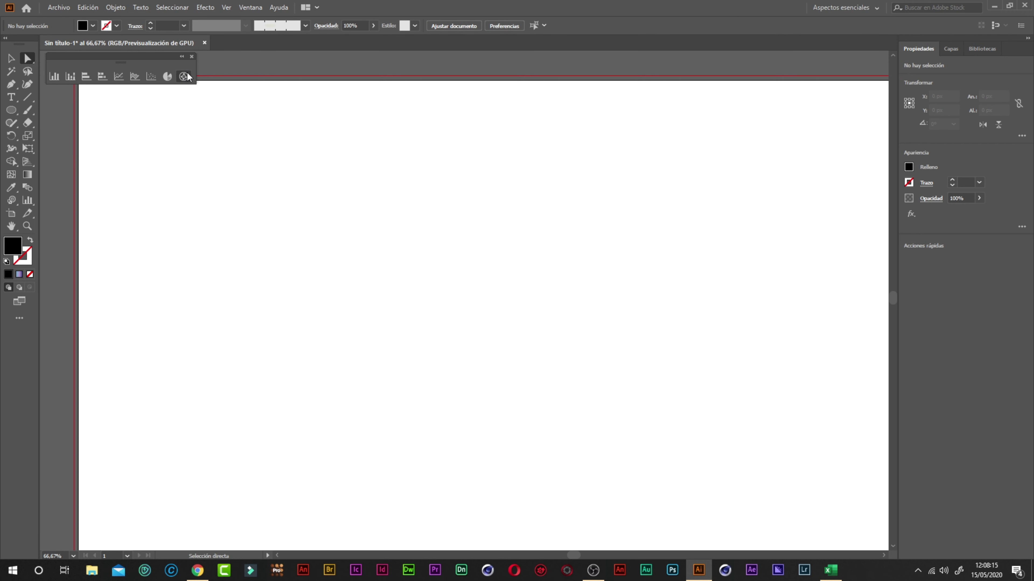
- Draw a new stacked column chart across the artboard and close its data sheet
{"action": "left_click", "coordinate": [70, 79]}
{"action": "left_click_drag", "start_coordinate": [161, 167], "coordinate": [670, 430]}
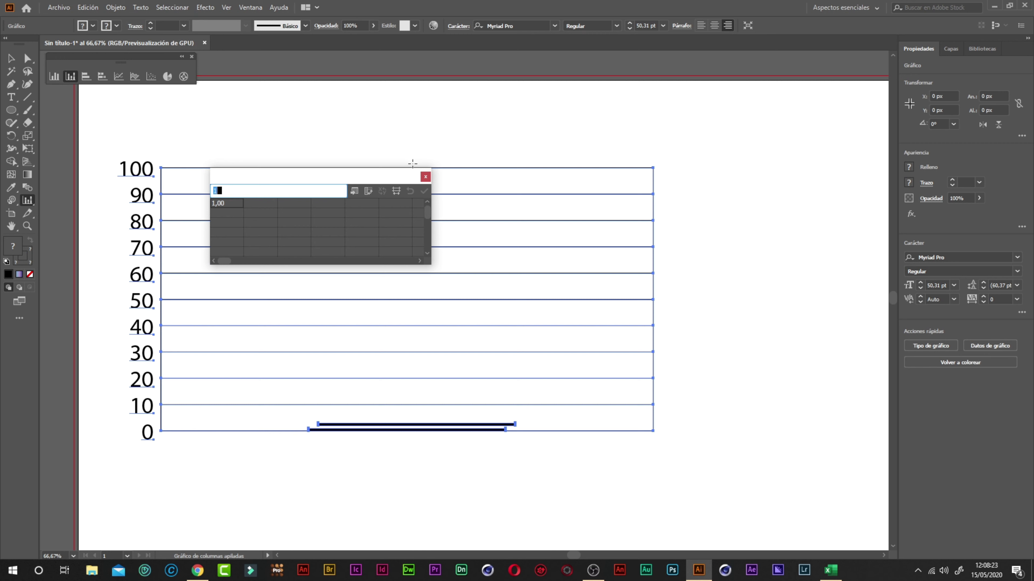
{"action": "left_click", "coordinate": [425, 177]}
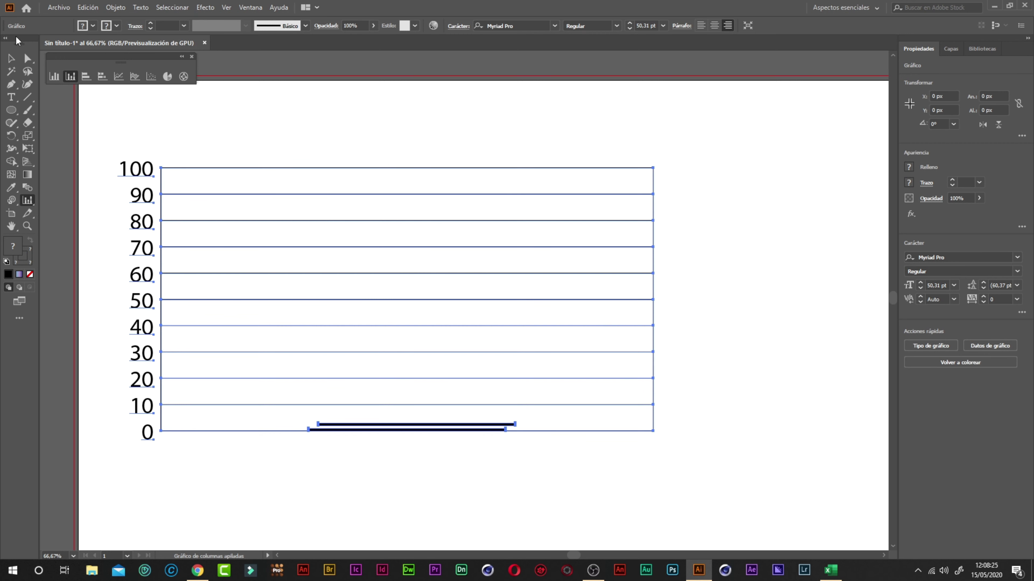
{"action": "left_click", "coordinate": [27, 58]}
- Drag the bar's anchor points into a tall wedge reaching the 100 line
{"action": "left_click", "coordinate": [380, 135]}
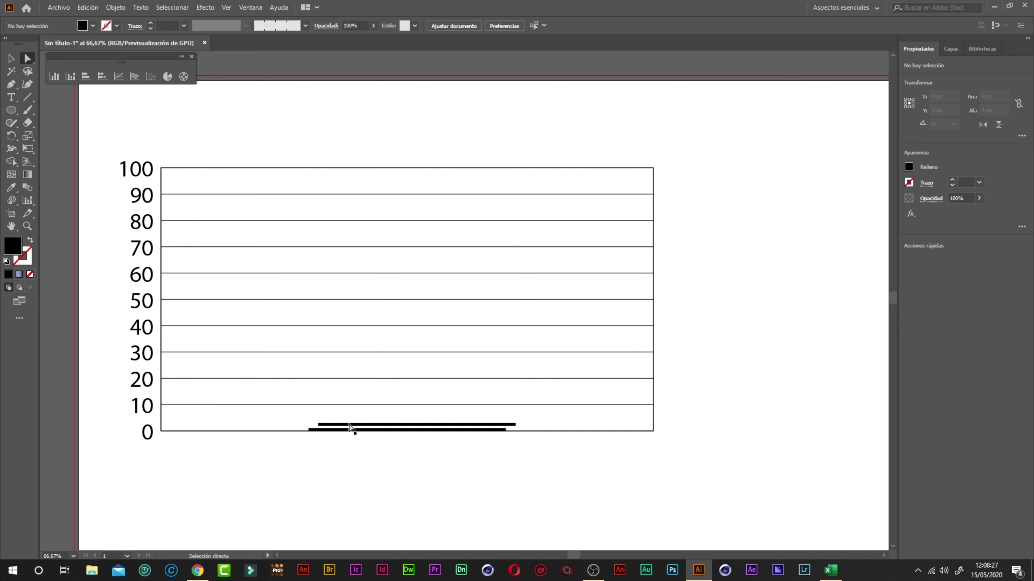
{"action": "left_click_drag", "start_coordinate": [350, 425], "coordinate": [382, 174]}
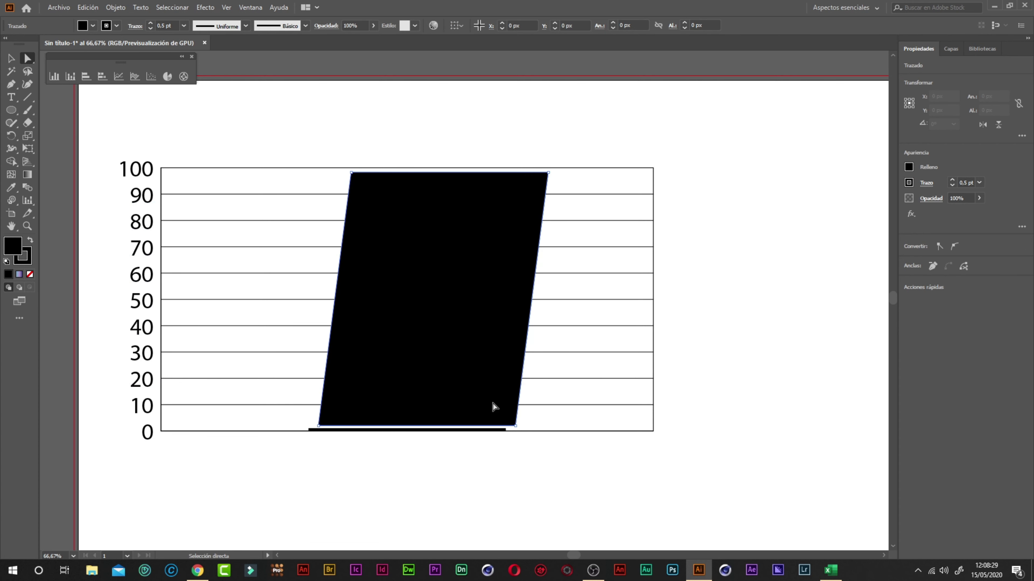
{"action": "left_click_drag", "start_coordinate": [516, 426], "coordinate": [404, 257]}
- Try selecting the 50 label and gridline, then select the entire chart
{"action": "left_click", "coordinate": [151, 302]}
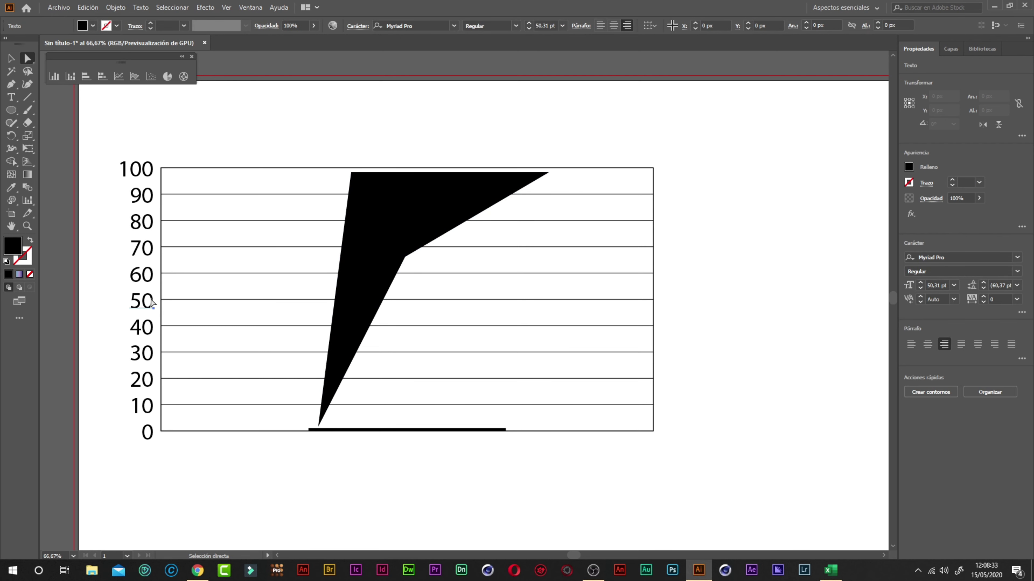
{"action": "left_click", "coordinate": [172, 301]}
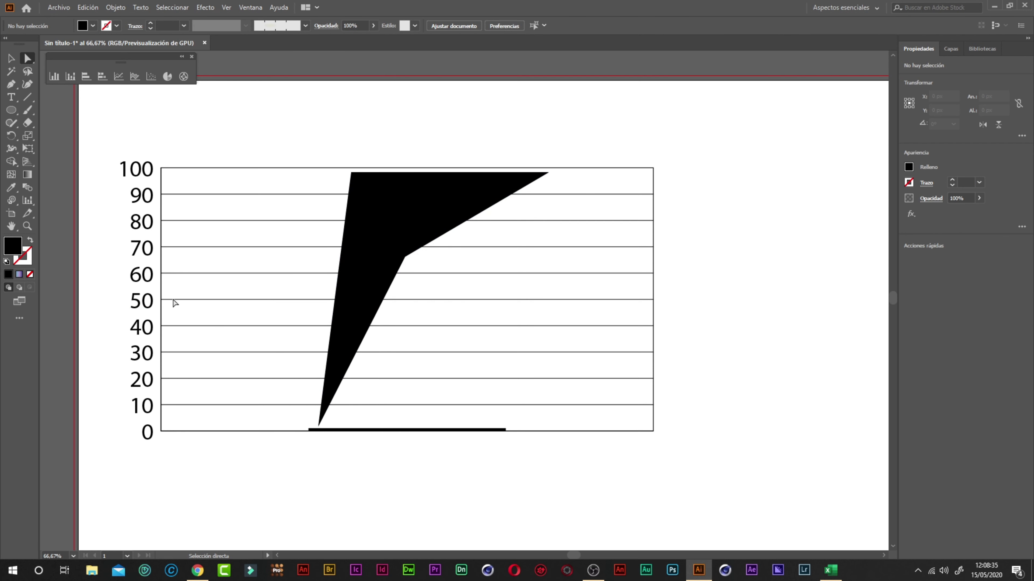
{"action": "left_click", "coordinate": [177, 301]}
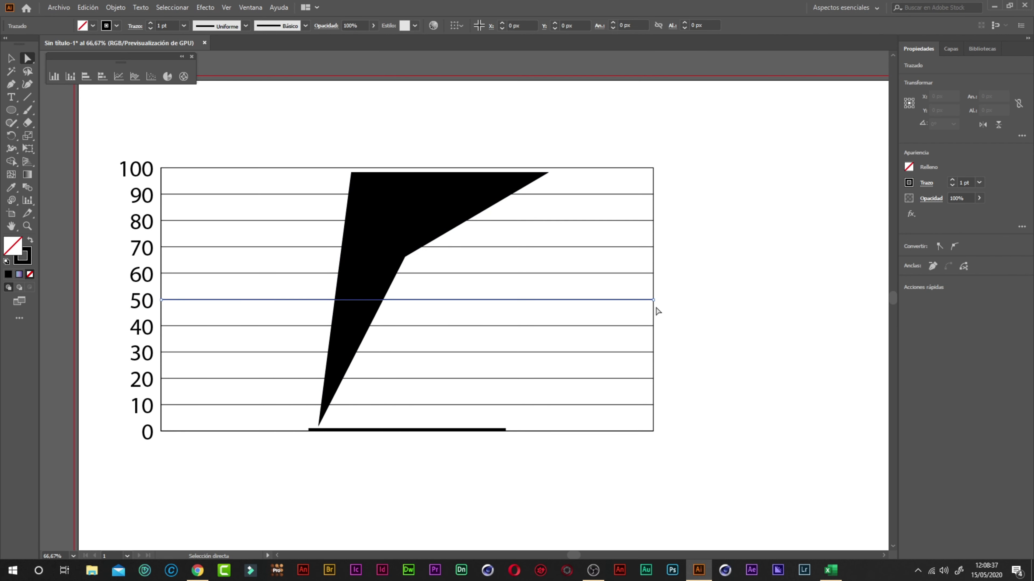
{"action": "mouse_move", "coordinate": [655, 304]}
{"action": "left_mouse_down"}
{"action": "mouse_move", "coordinate": [683, 251]}
{"action": "mouse_move", "coordinate": [654, 292]}
{"action": "left_mouse_up"}
{"action": "left_click", "coordinate": [726, 264]}
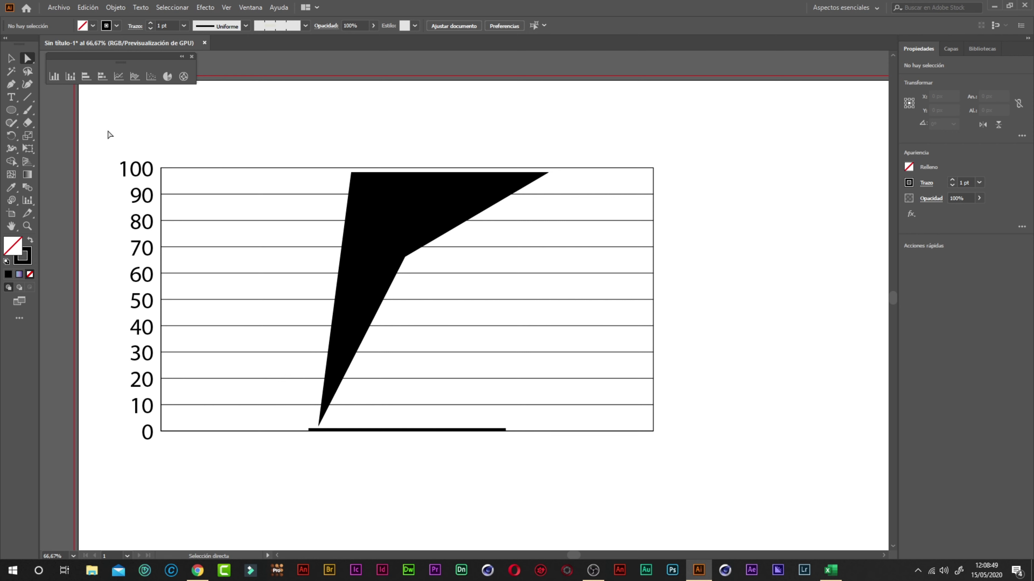
{"action": "left_click_drag", "start_coordinate": [91, 134], "coordinate": [781, 472]}
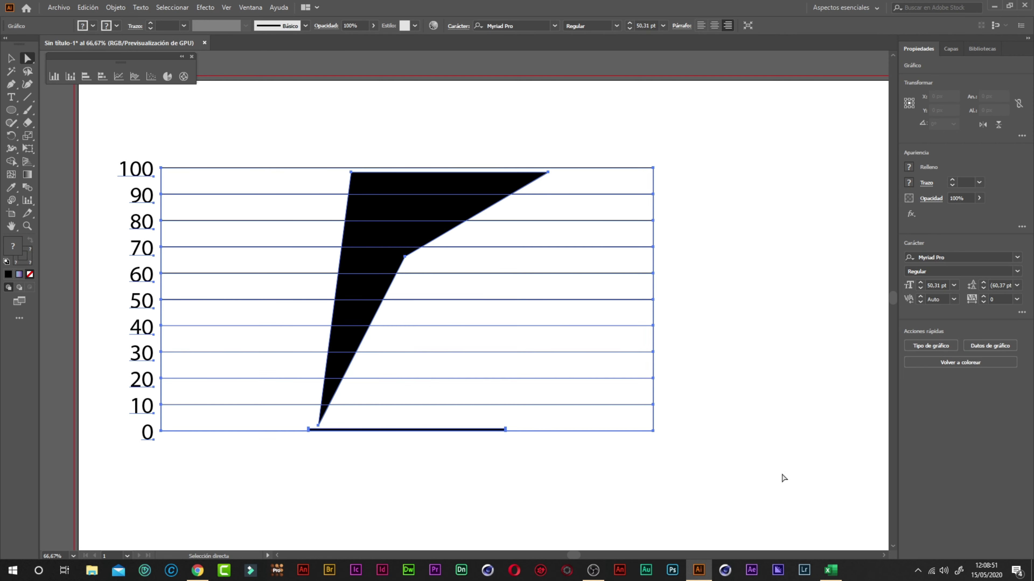
- Delete the stacked column chart and pan around the empty artboard
{"action": "key", "text": "Delete"}
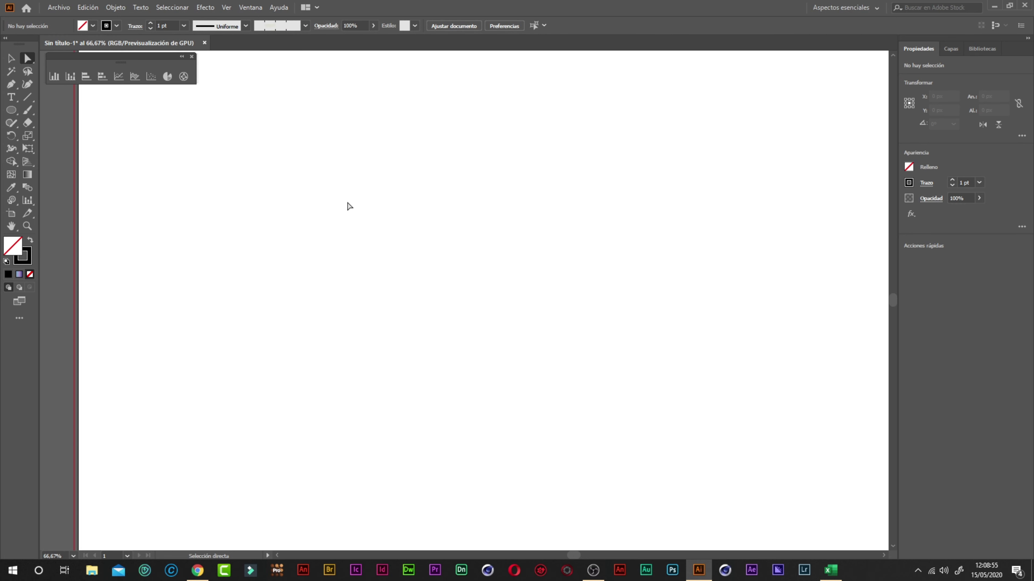
{"action": "mouse_move", "coordinate": [542, 312]}
{"action": "left_mouse_down"}
{"action": "mouse_move", "coordinate": [501, 296]}
{"action": "mouse_move", "coordinate": [452, 311]}
{"action": "mouse_move", "coordinate": [453, 296]}
{"action": "left_mouse_up"}
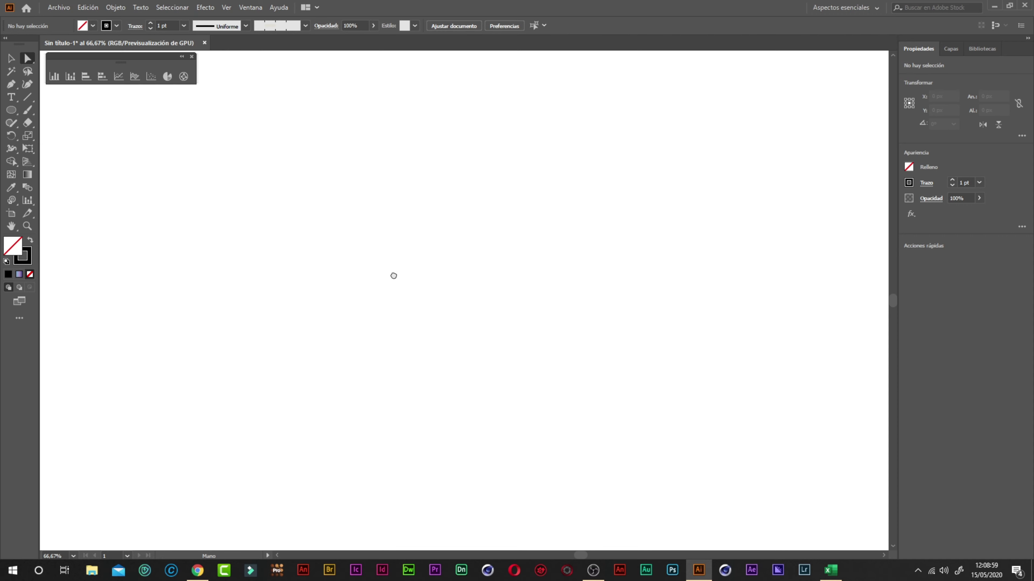
{"action": "mouse_move", "coordinate": [393, 276]}
{"action": "left_mouse_down"}
{"action": "mouse_move", "coordinate": [482, 295]}
{"action": "mouse_move", "coordinate": [423, 277]}
{"action": "left_mouse_up"}
- Close the graph tools panel, check for leftover objects, and switch to OBS Studio
{"action": "left_click", "coordinate": [192, 57]}
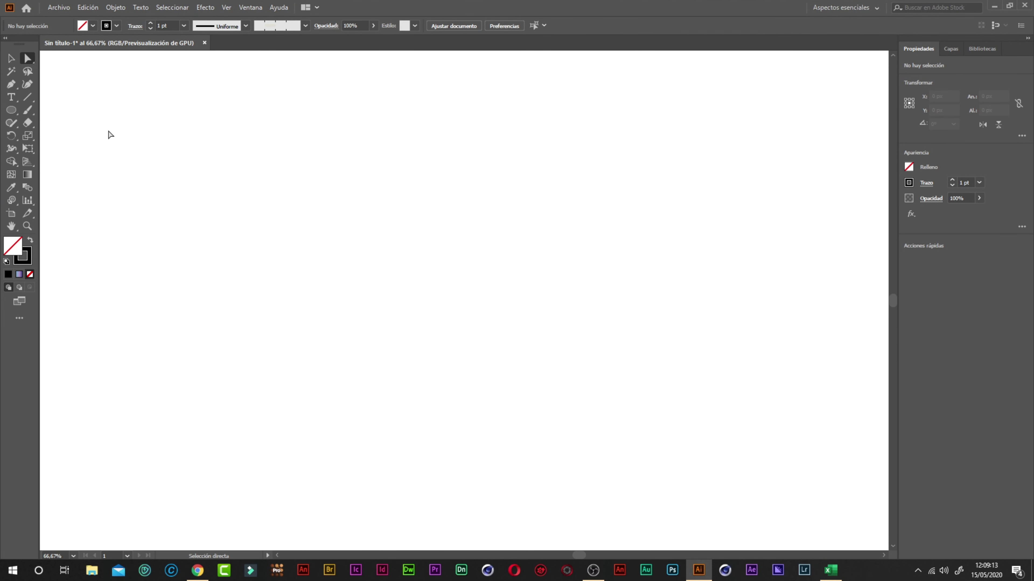
{"action": "left_click", "coordinate": [306, 26]}
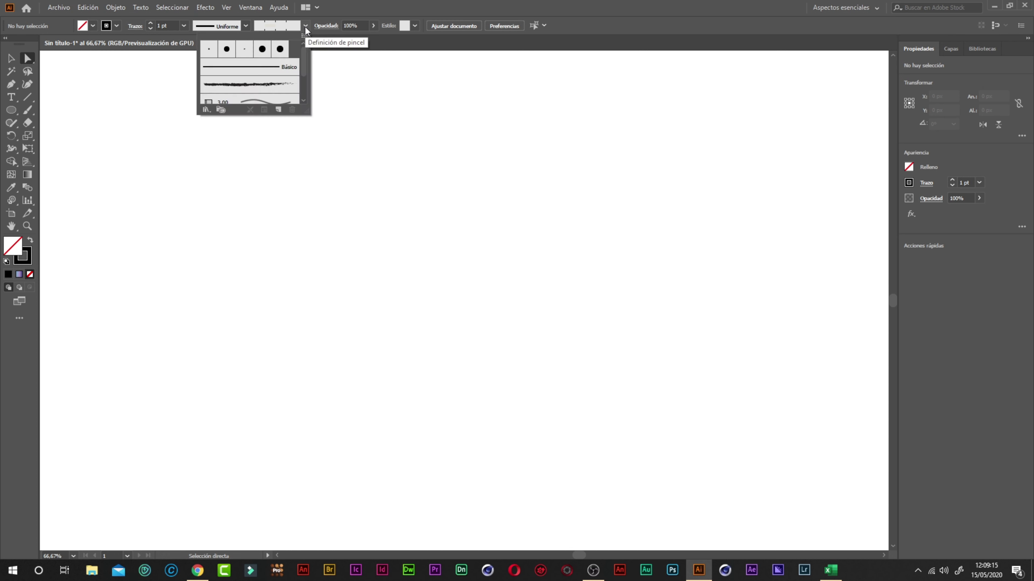
{"action": "left_click", "coordinate": [305, 26]}
{"action": "left_click_drag", "start_coordinate": [136, 129], "coordinate": [811, 492]}
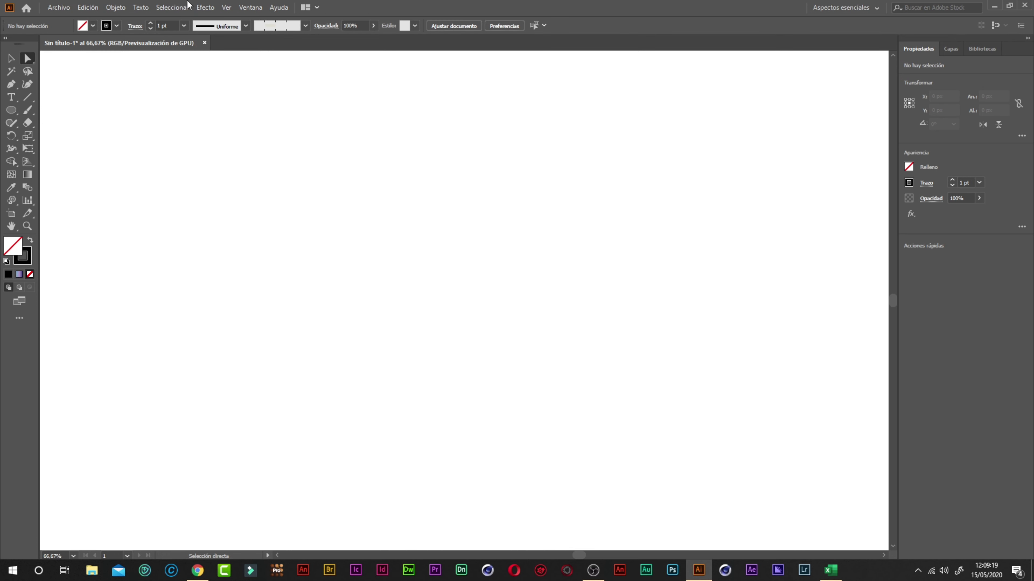
{"action": "left_click_drag", "start_coordinate": [162, 135], "coordinate": [740, 504]}
{"action": "left_click", "coordinate": [593, 570]}
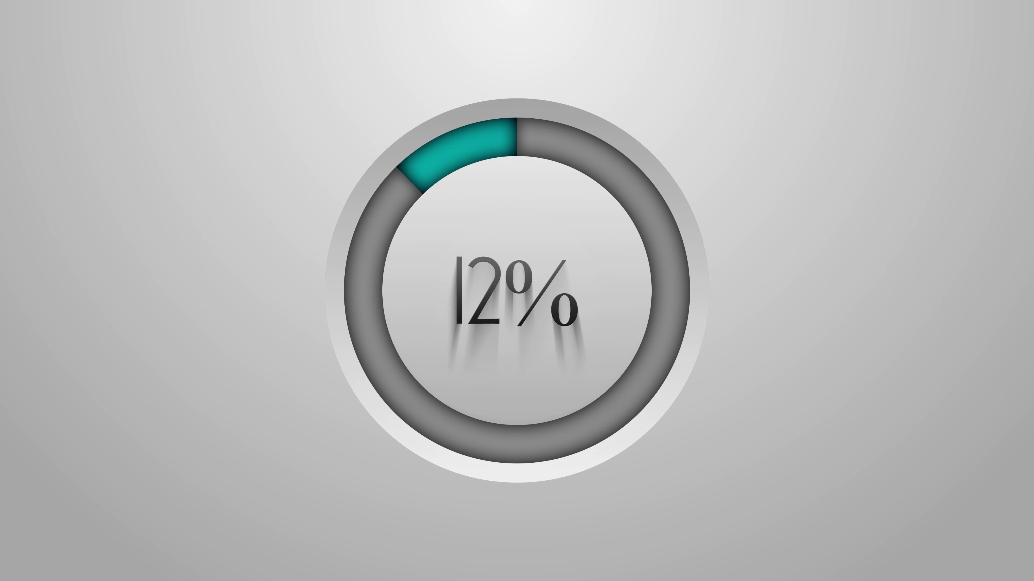